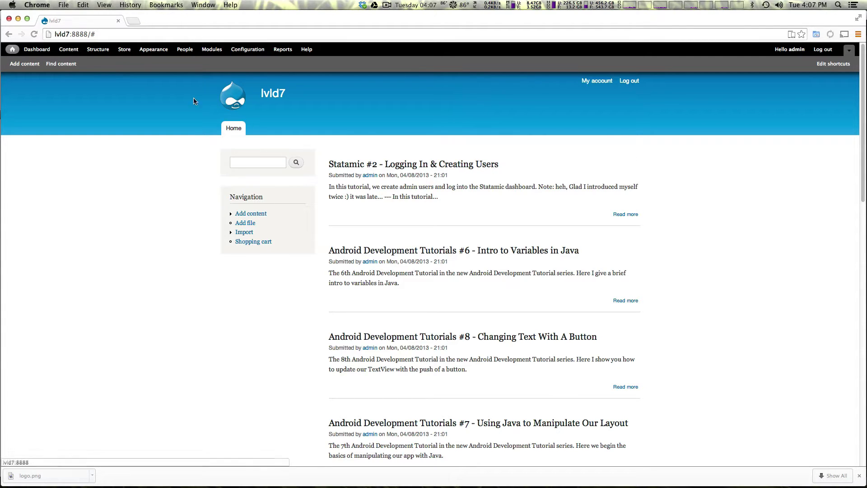
# - Go to Store > Products, which lists no products yet, and zoom the page to 150%
pyautogui.click(124, 51)
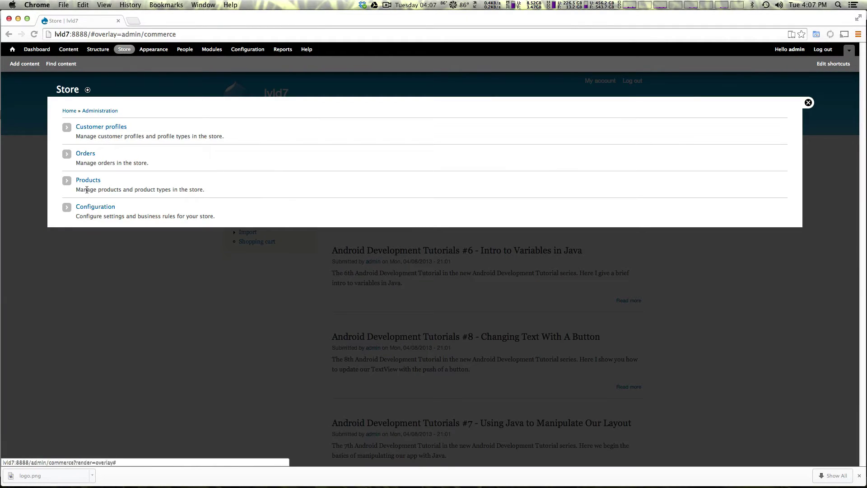
pyautogui.click(91, 180)
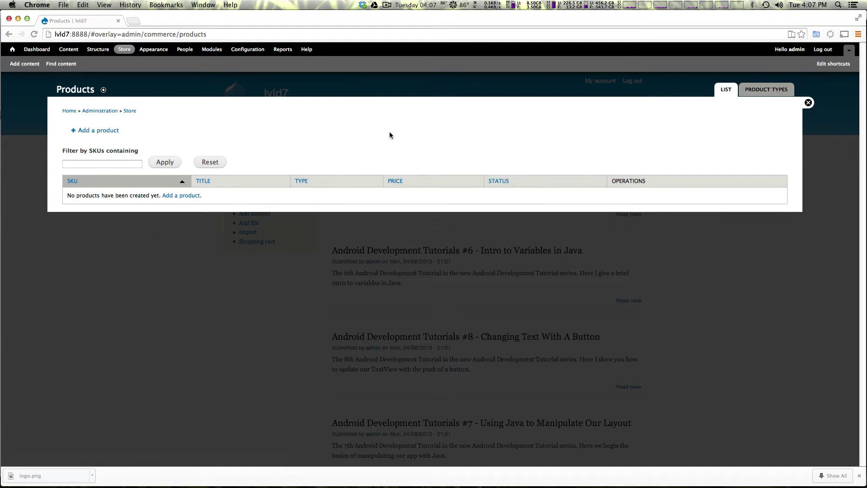
pyautogui.press('super+equal')
pyautogui.press('super+equal')
pyautogui.press('super+equal')
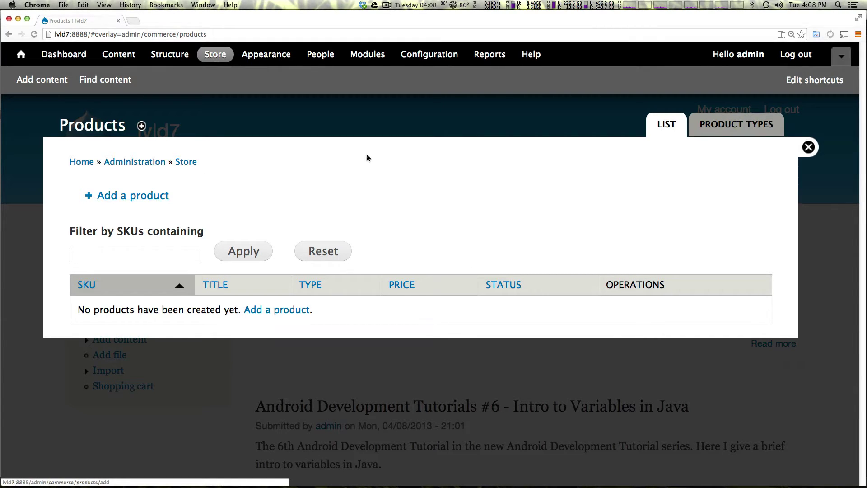
pyautogui.click(736, 125)
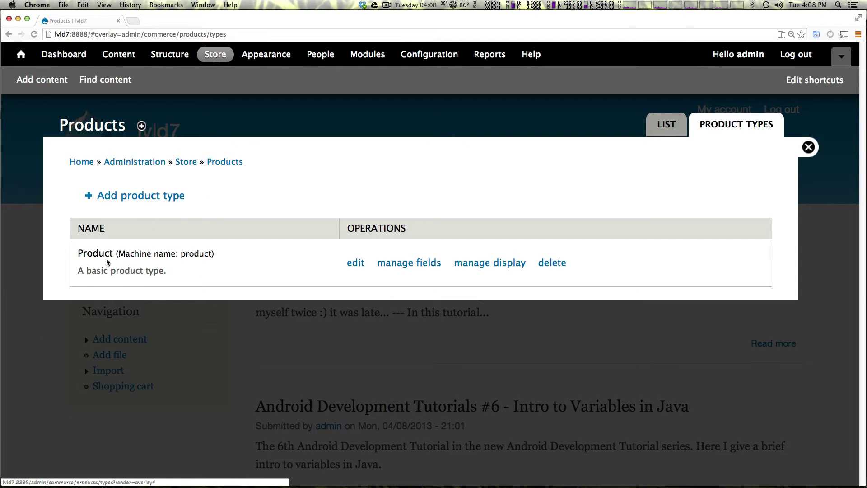
pyautogui.moveTo(114, 254); pyautogui.dragTo(214, 255)
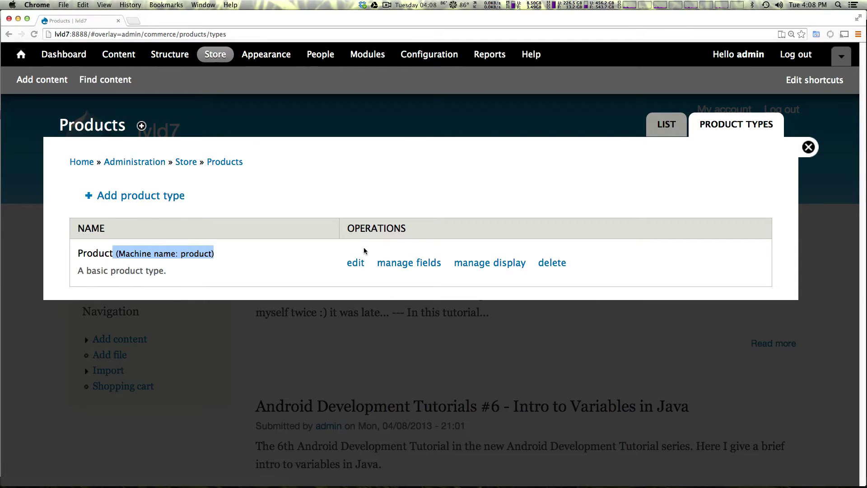
pyautogui.click(397, 264)
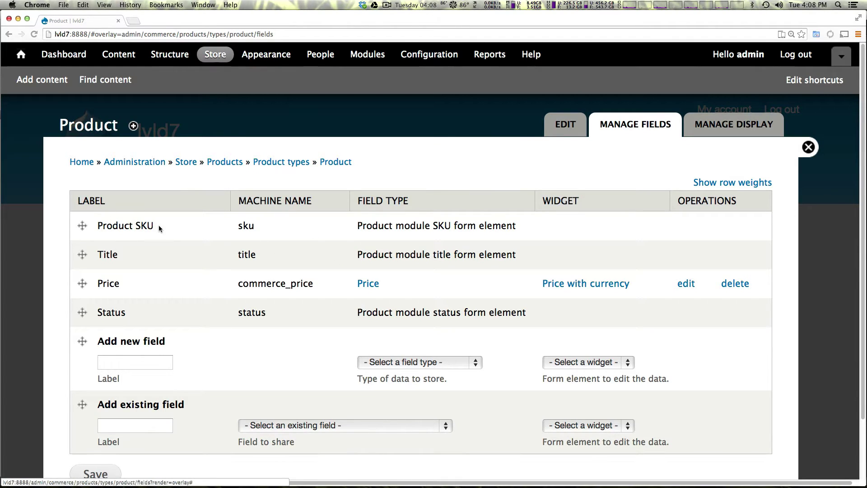
pyautogui.moveTo(160, 228); pyautogui.dragTo(104, 288)
pyautogui.click(106, 289)
pyautogui.tripleClick(113, 311)
pyautogui.click(207, 322)
pyautogui.scroll(-3, 208, 326)
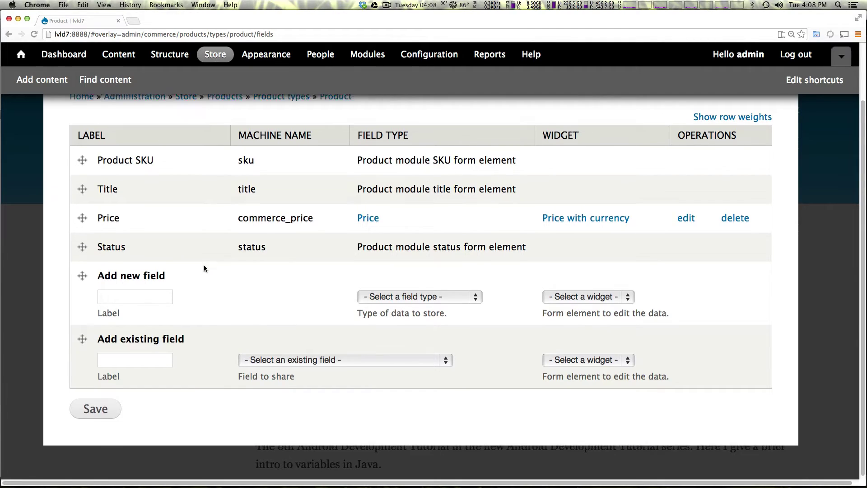
pyautogui.scroll(3, 400, 195)
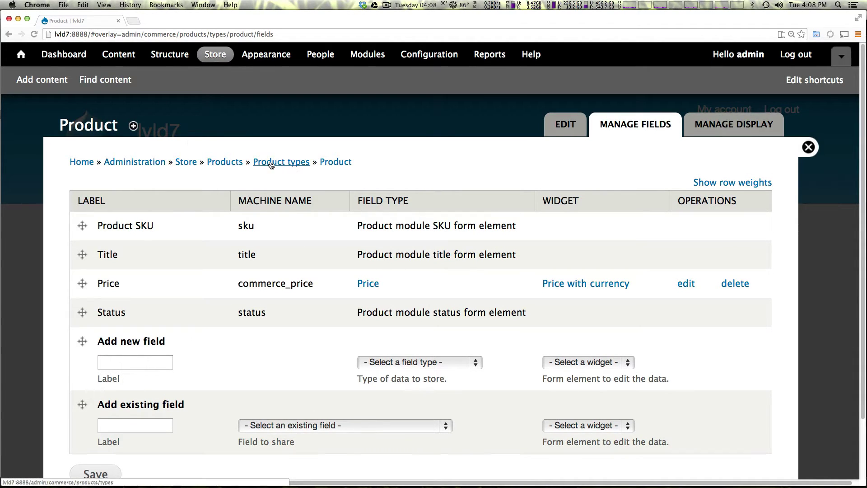
# - Start a new product and enter SKU lut0000
pyautogui.click(222, 166)
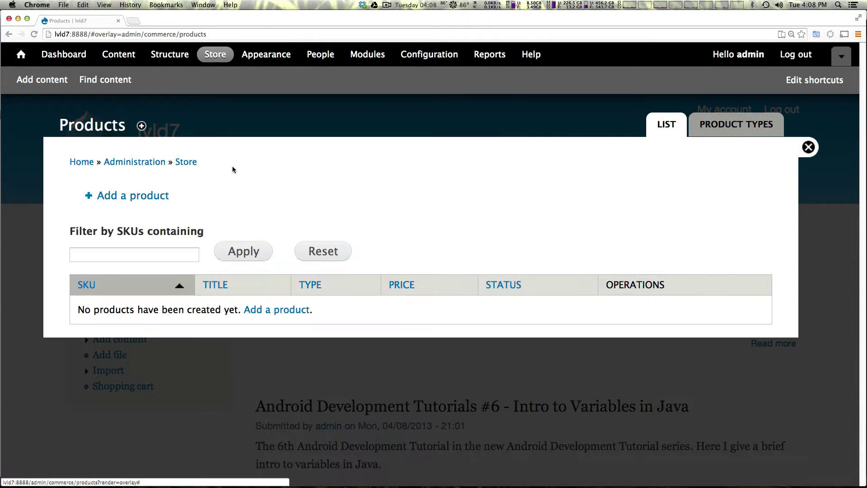
pyautogui.click(134, 196)
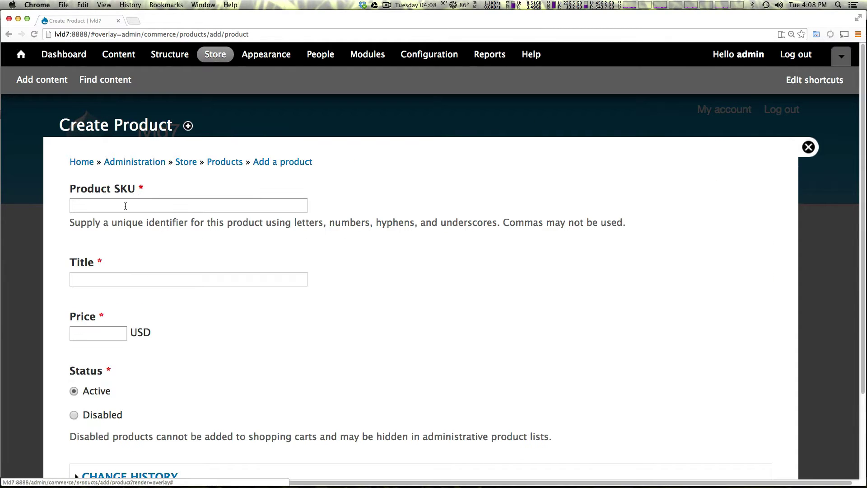
pyautogui.click(126, 206)
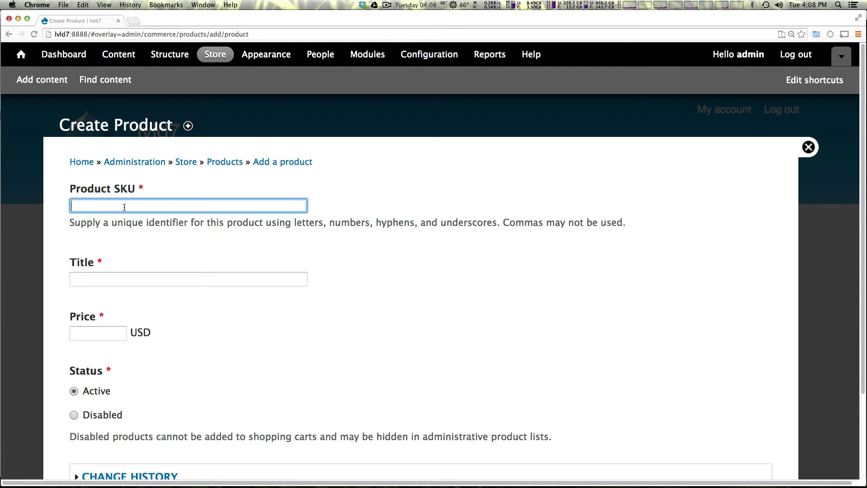
pyautogui.write('lut0000')
# - Enter title Product 1 and price 8.99 USD, keep status Active, and glance at Change History
pyautogui.click(121, 277)
pyautogui.write('Product 1')
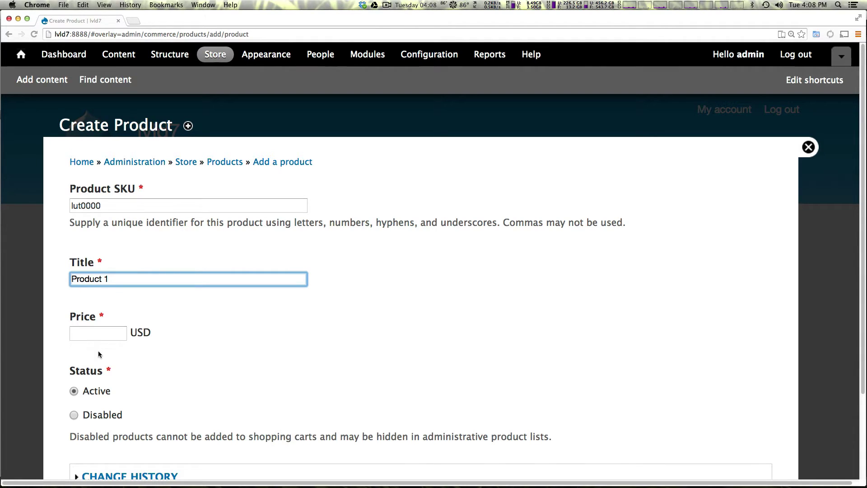
pyautogui.click(101, 335)
pyautogui.write('8')
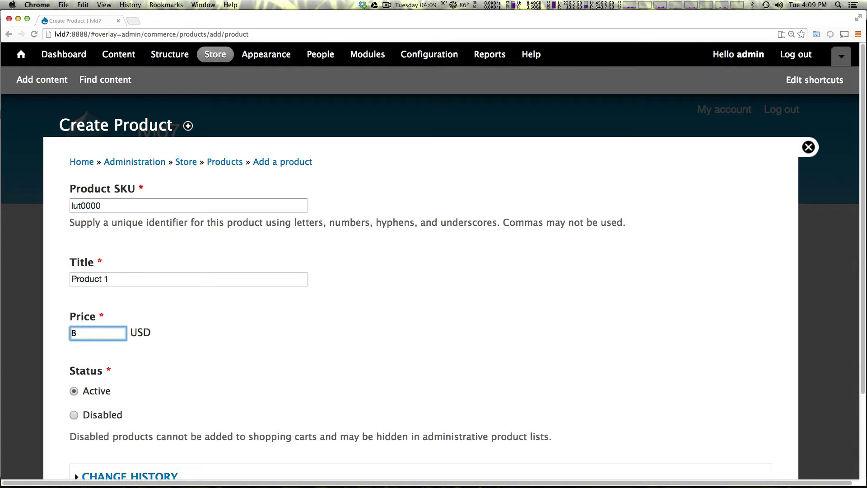
pyautogui.write('.99')
pyautogui.scroll(-3, 123, 340)
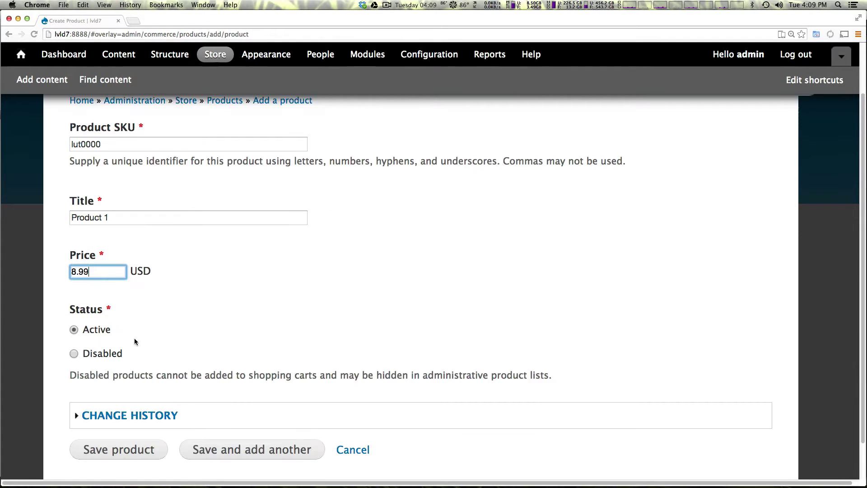
pyautogui.scroll(-1, 134, 342)
pyautogui.click(104, 304)
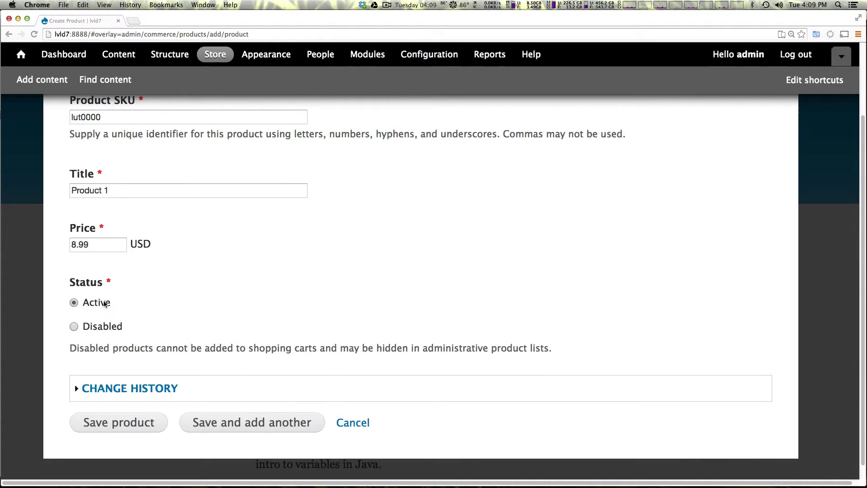
pyautogui.click(124, 390)
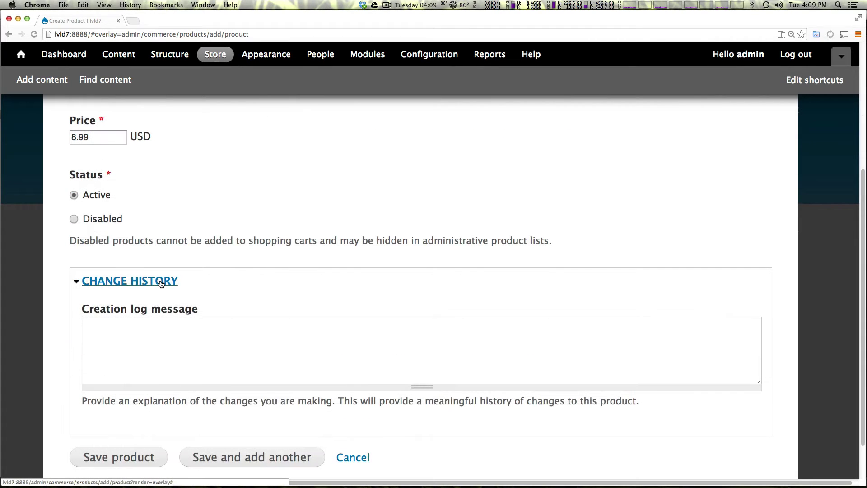
pyautogui.click(162, 284)
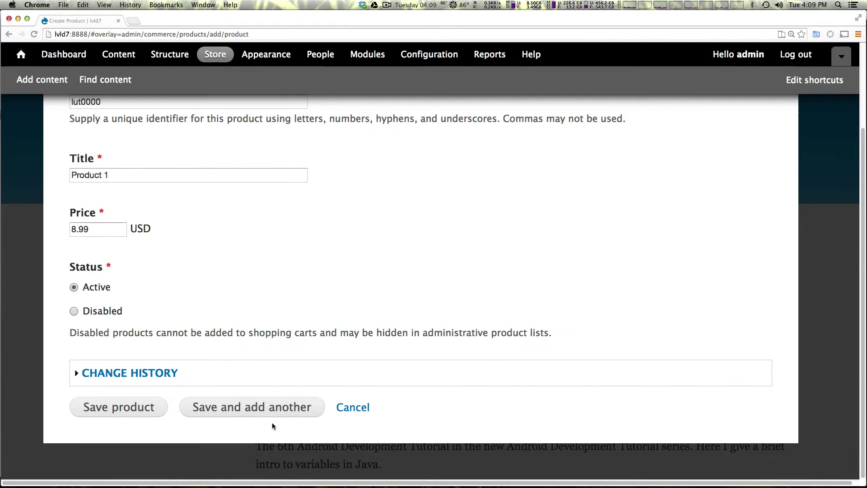
# - Save product lut0000 and open Product 1's edit form from the Products list
pyautogui.click(145, 409)
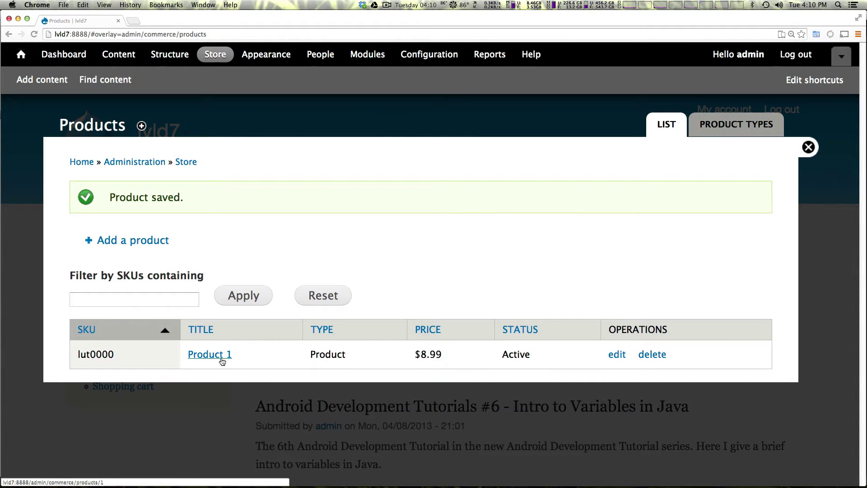
pyautogui.click(219, 356)
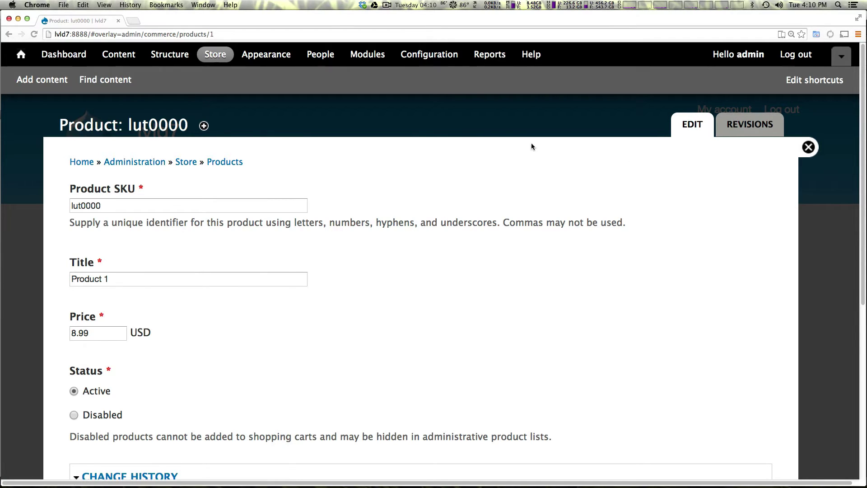
pyautogui.scroll(-6, 207, 236)
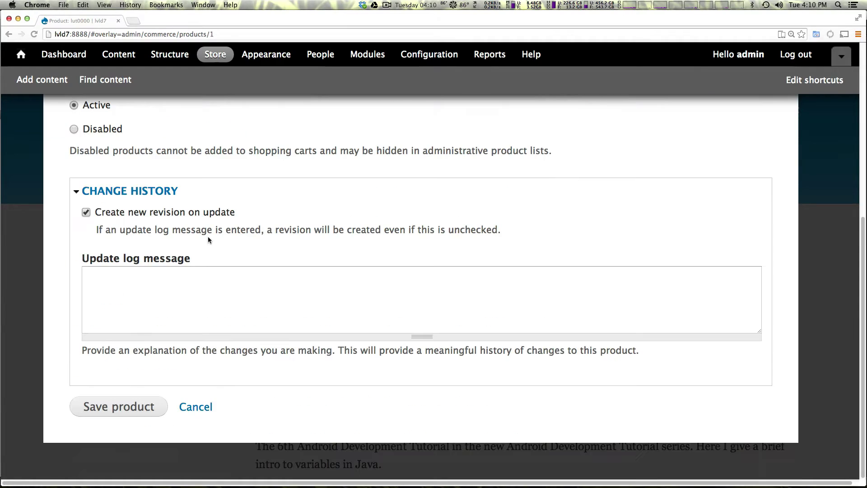
pyautogui.scroll(6, 218, 412)
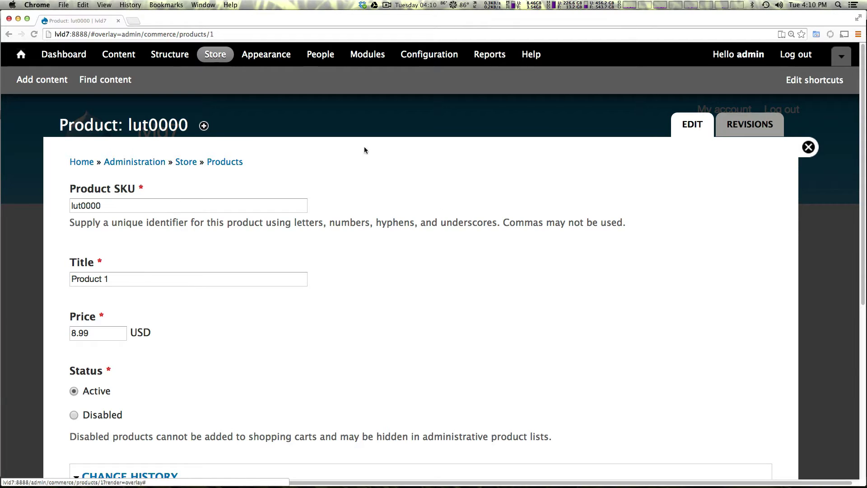
pyautogui.click(809, 148)
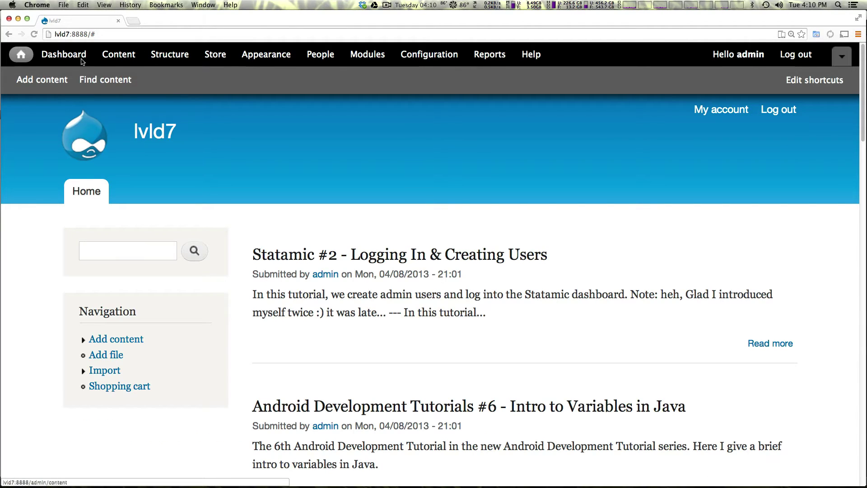
pyautogui.click(118, 54)
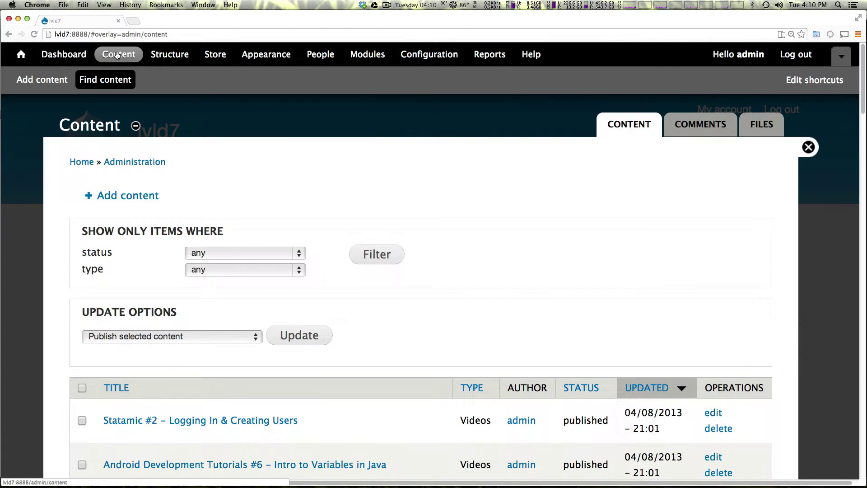
pyautogui.scroll(-10, 252, 251)
pyautogui.scroll(10, 200, 248)
pyautogui.click(809, 147)
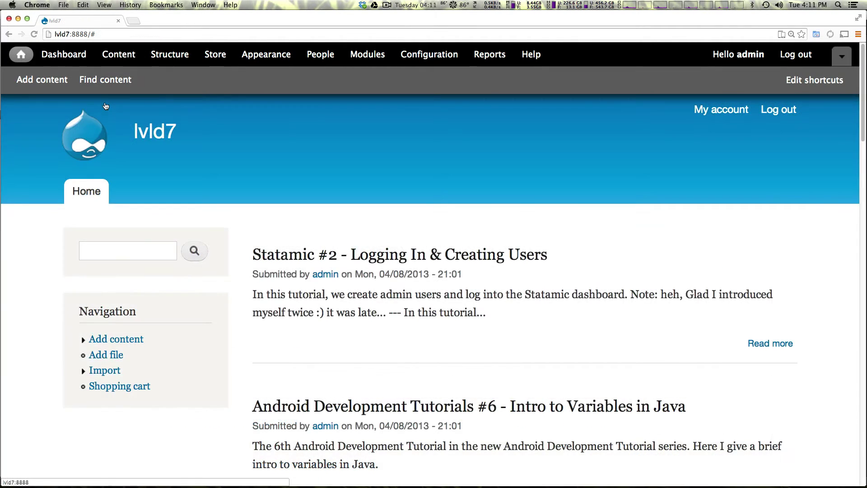
pyautogui.scroll(-15, 478, 232)
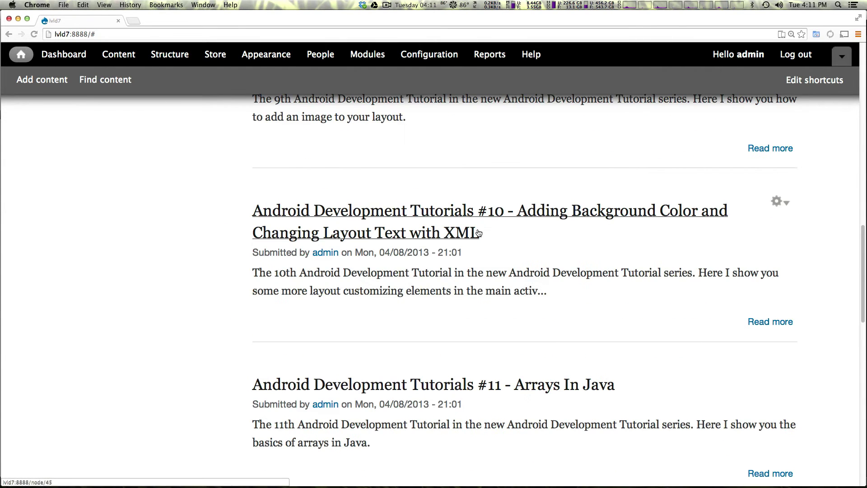
pyautogui.scroll(8, 478, 229)
pyautogui.scroll(7, 478, 229)
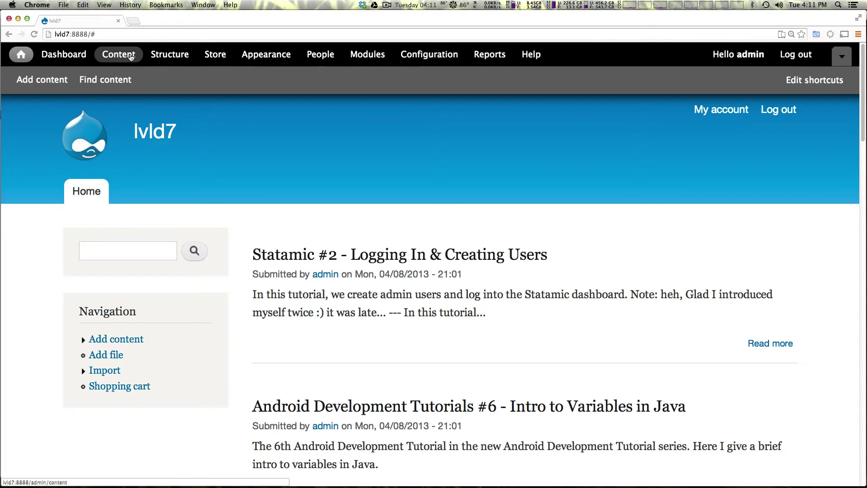
# - Start a new content type under Structure > Content types and name it 'Product Display'
pyautogui.click(157, 58)
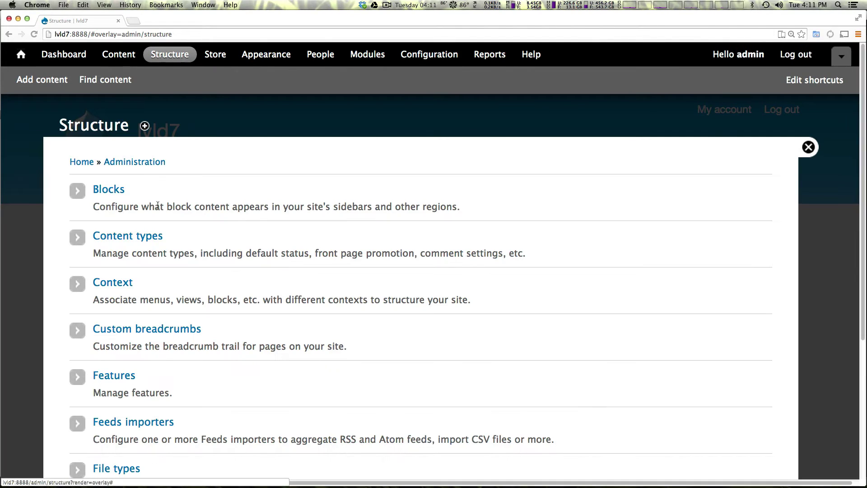
pyautogui.click(139, 238)
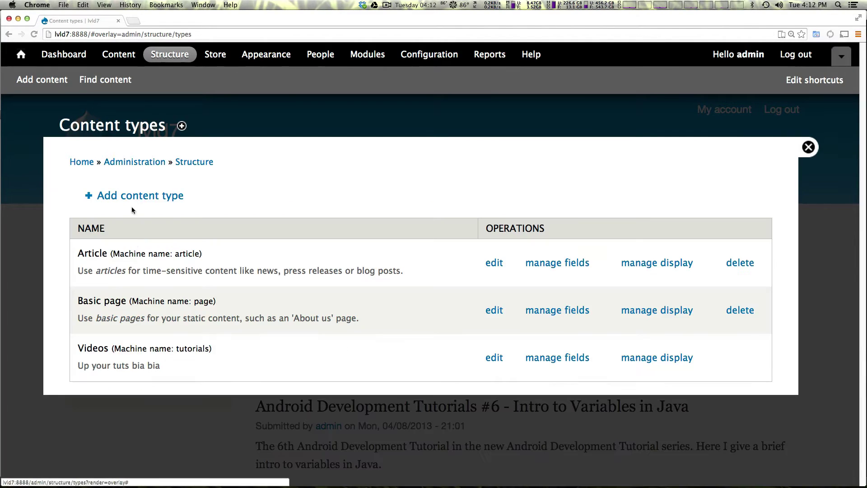
pyautogui.click(135, 197)
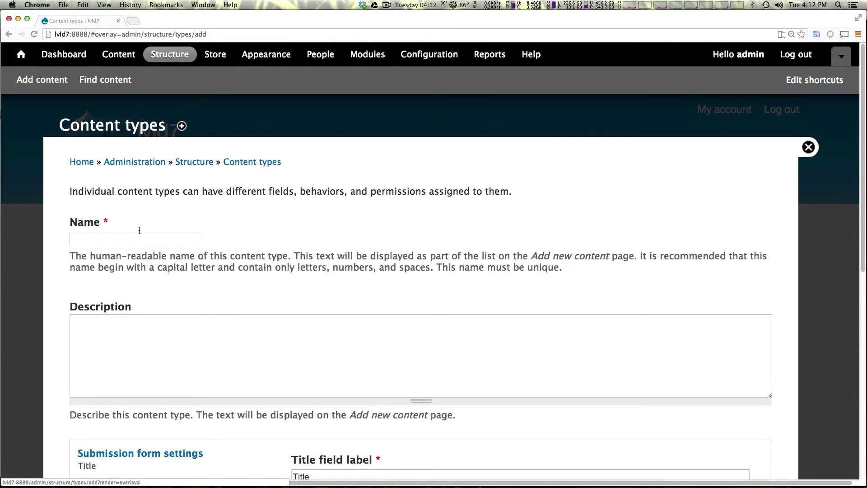
pyautogui.click(137, 236)
pyautogui.write('Pro')
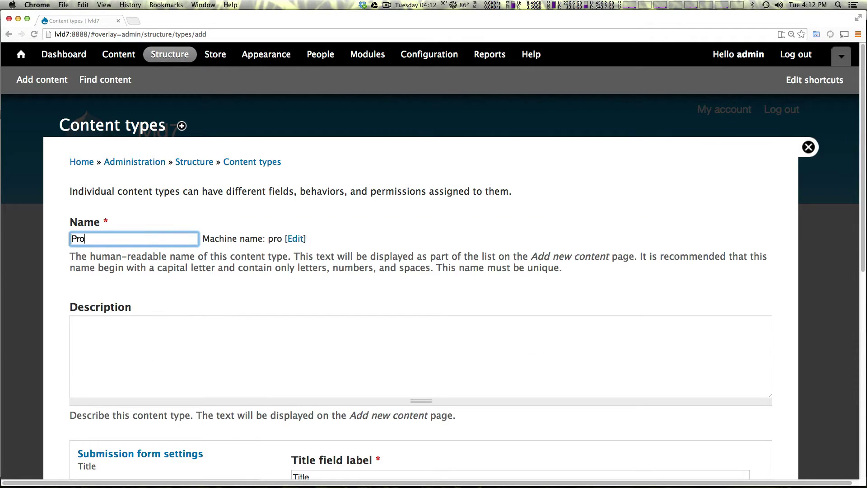
pyautogui.write('duct Display')
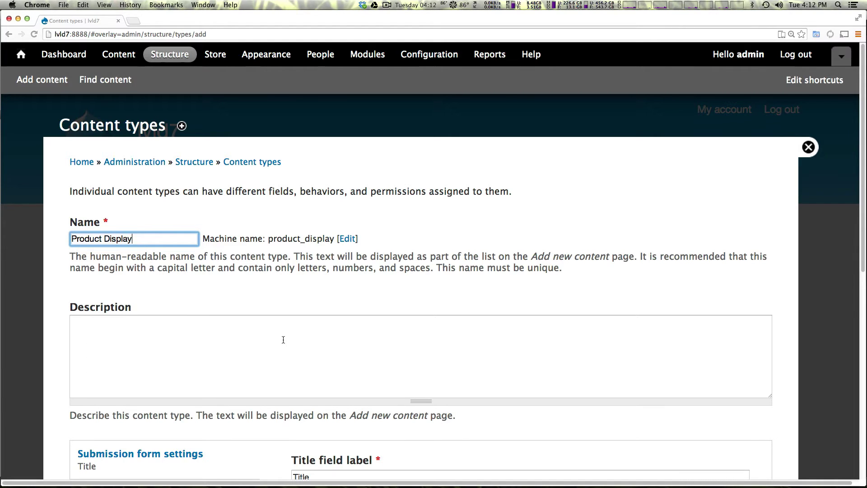
# - Check the name and generated machine name, then save and continue to adding fields
pyautogui.scroll(-3, 380, 248)
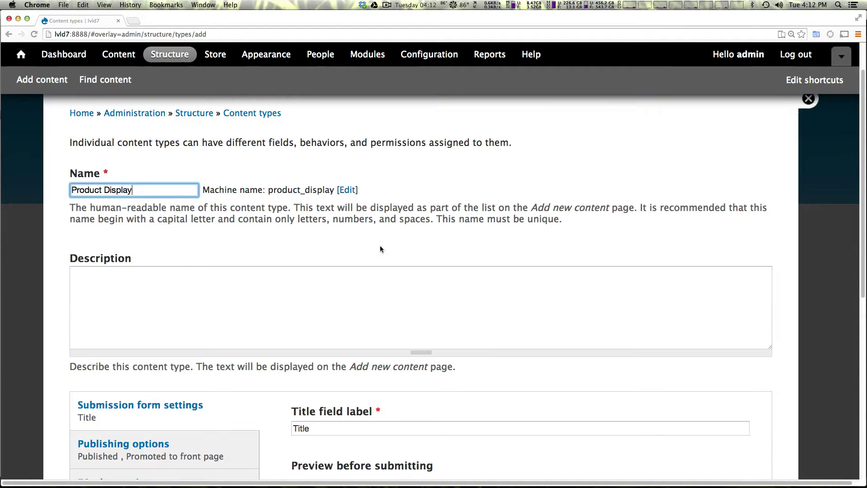
pyautogui.moveTo(133, 190); pyautogui.dragTo(56, 179)
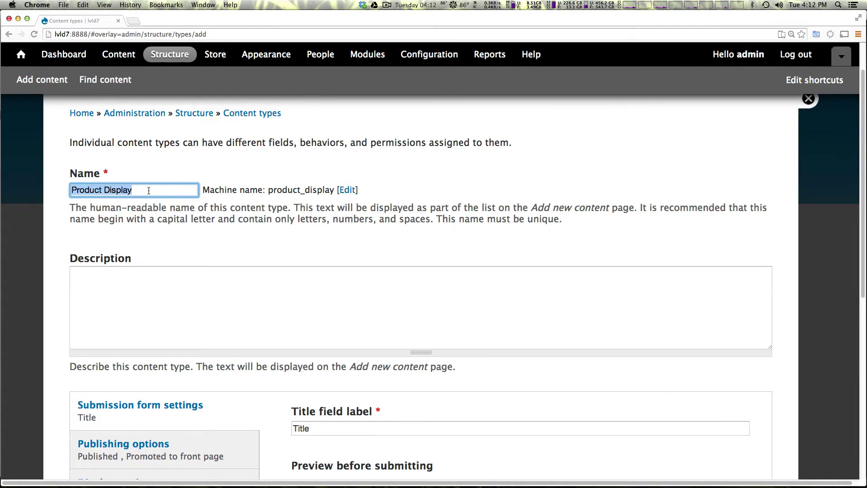
pyautogui.press('Right')
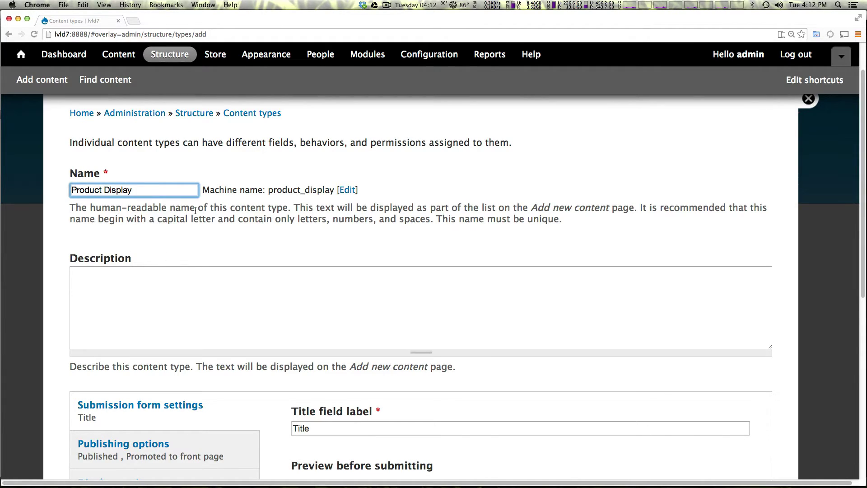
pyautogui.click(147, 309)
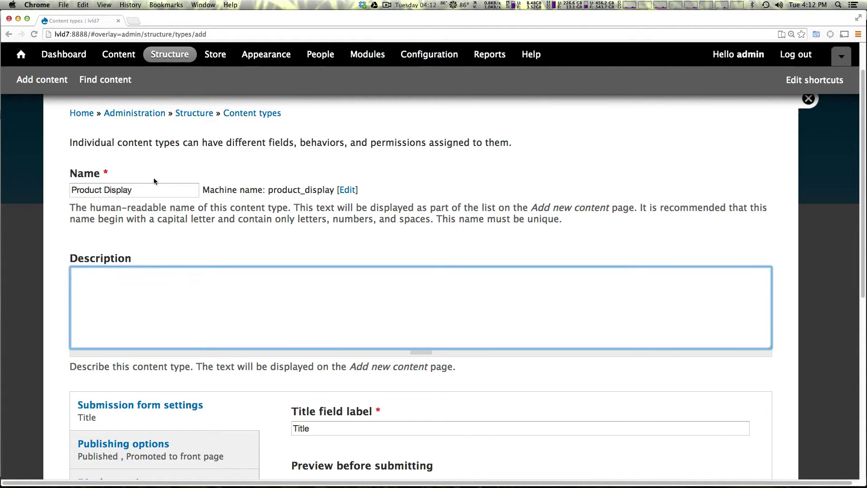
pyautogui.moveTo(200, 189); pyautogui.dragTo(358, 190)
pyautogui.click(88, 190)
pyautogui.doubleClick(88, 190)
pyautogui.scroll(-6, 183, 294)
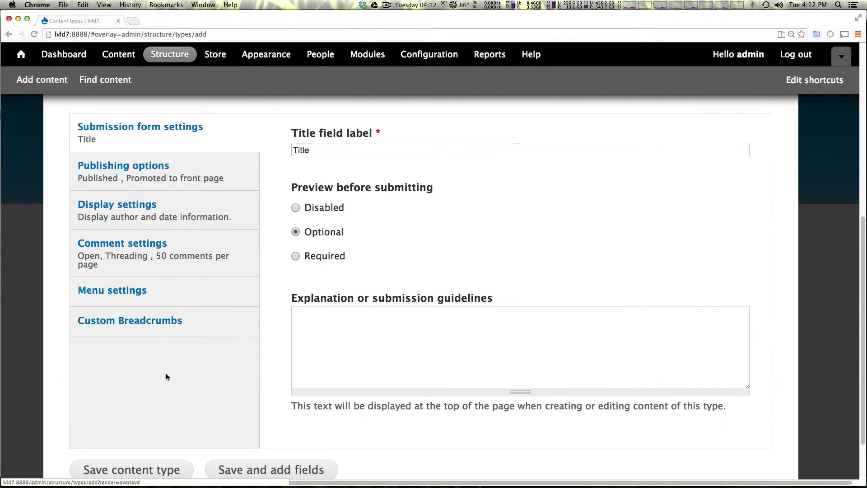
pyautogui.click(238, 472)
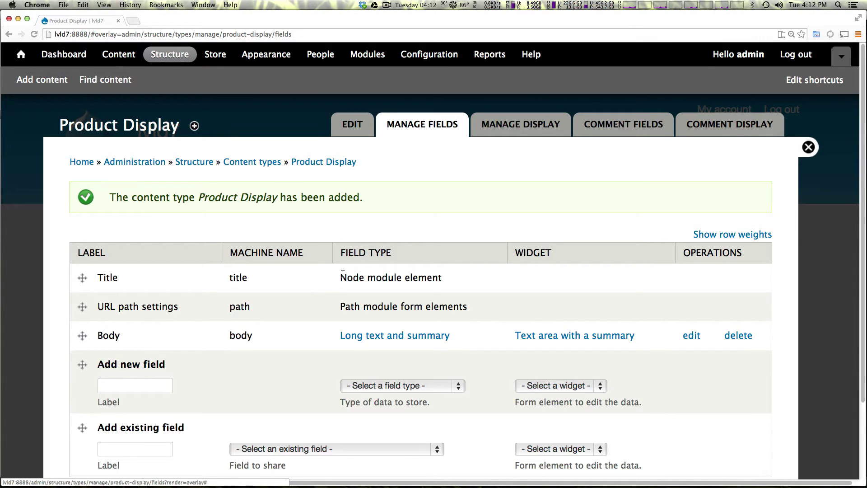
# - Add a field labelled 'Product' of type Product reference with an Autocomplete text field widget
pyautogui.scroll(-3, 253, 290)
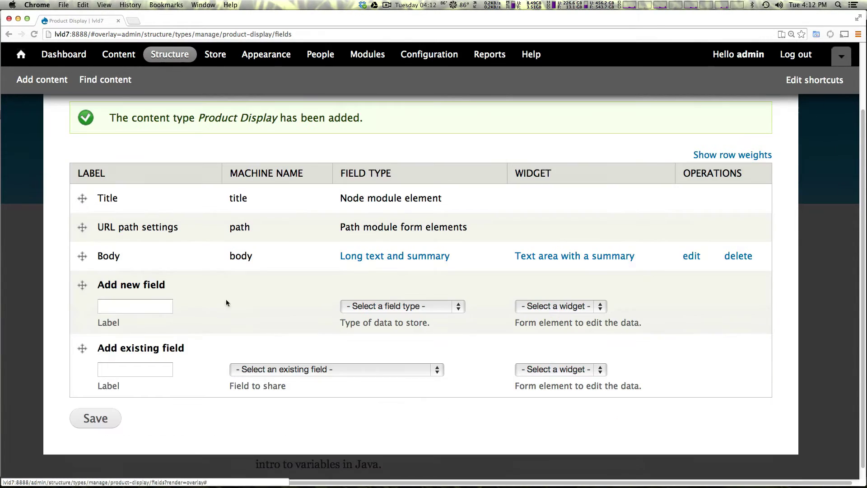
pyautogui.click(160, 302)
pyautogui.write('Product')
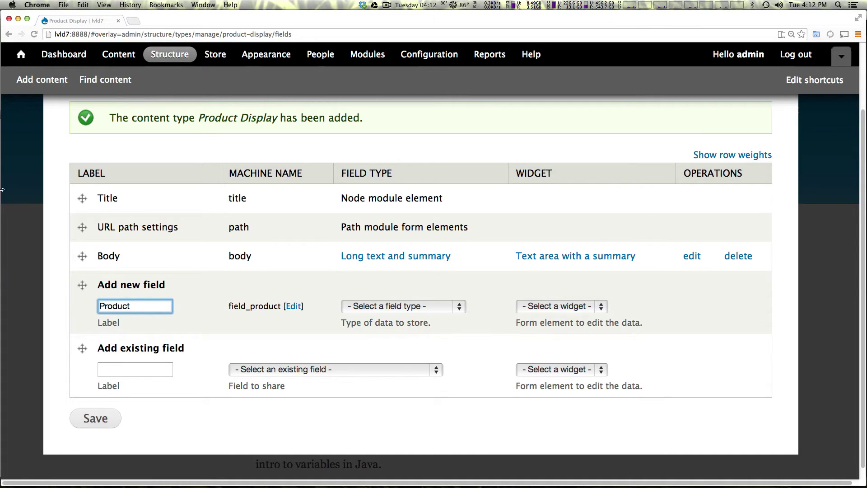
pyautogui.click(375, 306)
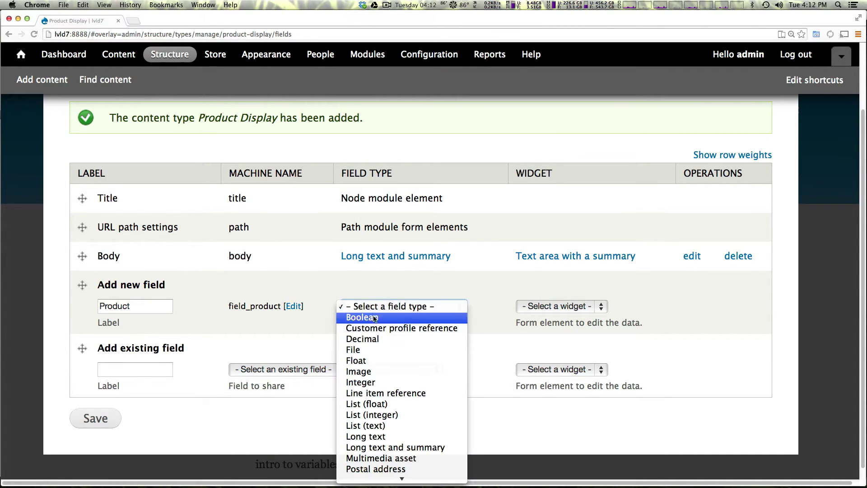
pyautogui.scroll(-3, 407, 384)
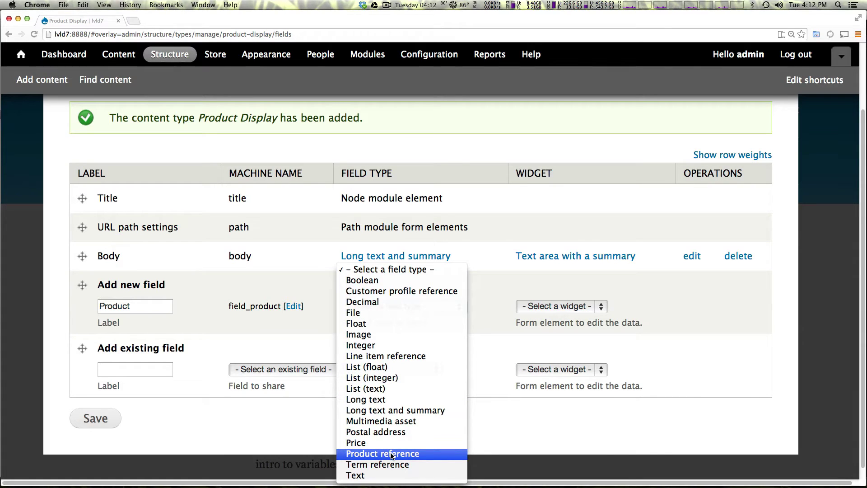
pyautogui.click(392, 455)
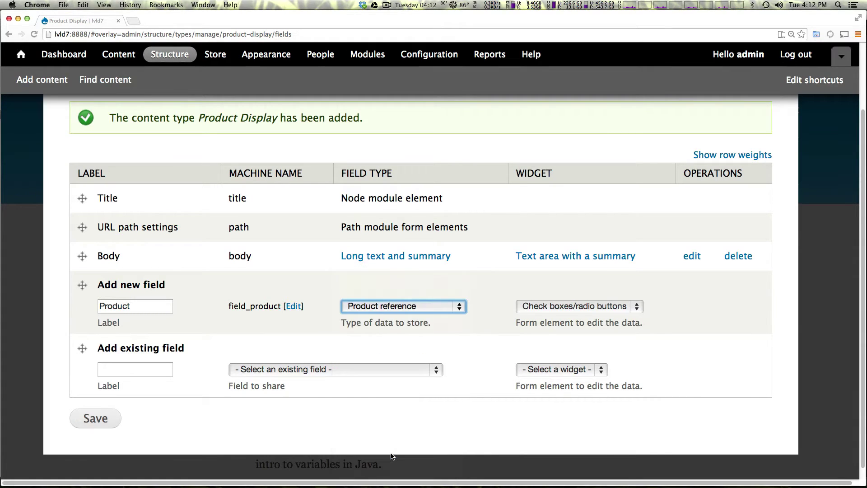
pyautogui.click(560, 308)
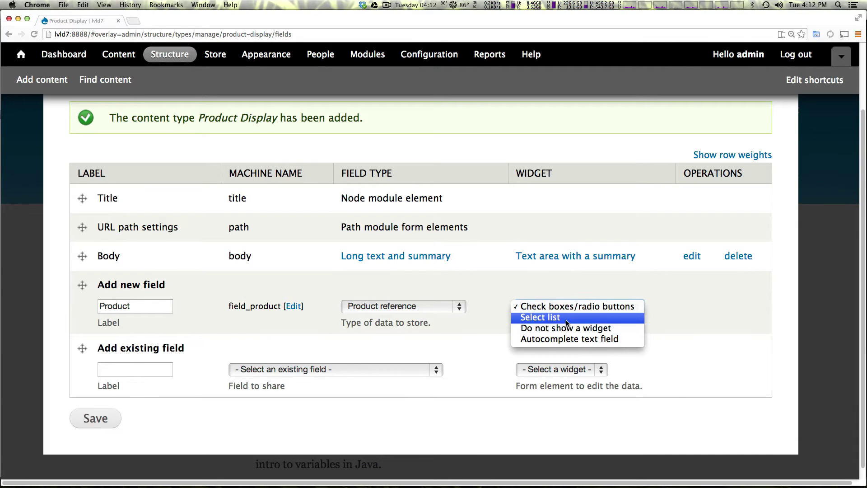
pyautogui.click(567, 339)
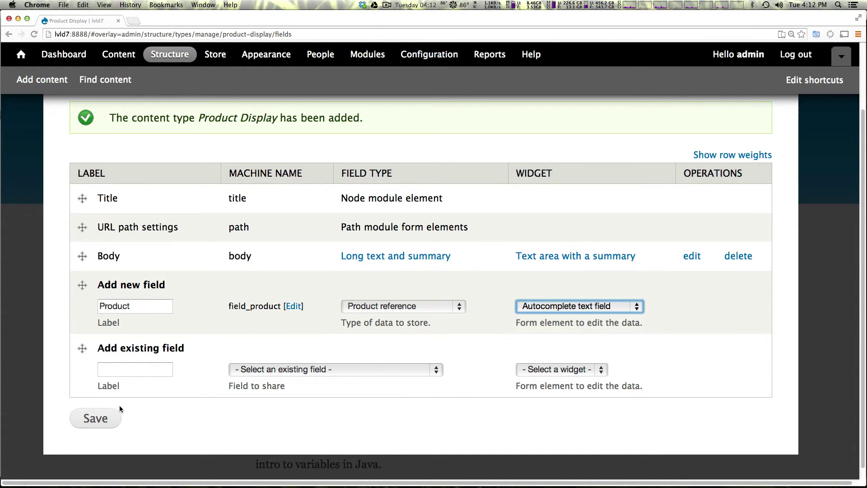
pyautogui.click(102, 421)
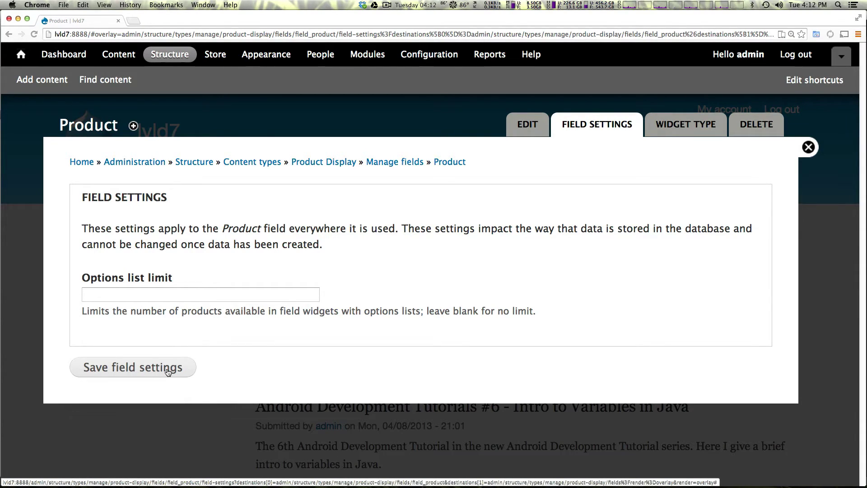
# - Save the Product field's global settings, then its Product Display instance settings
pyautogui.click(168, 371)
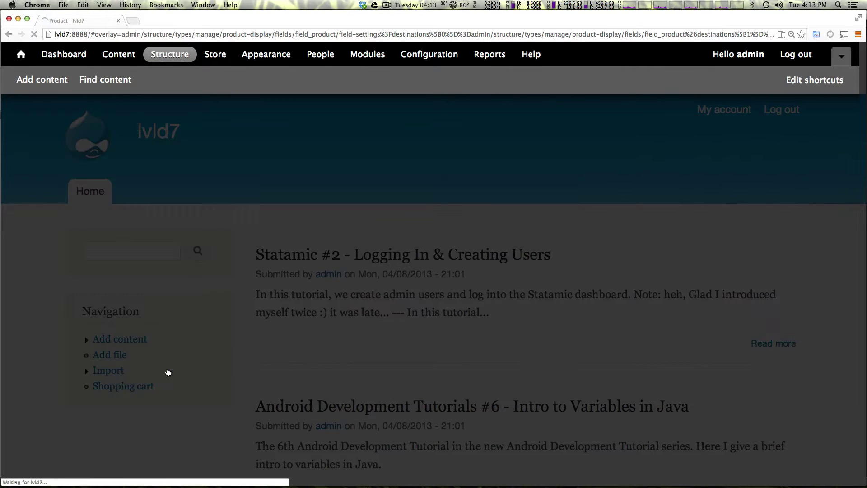
pyautogui.scroll(-10, 178, 310)
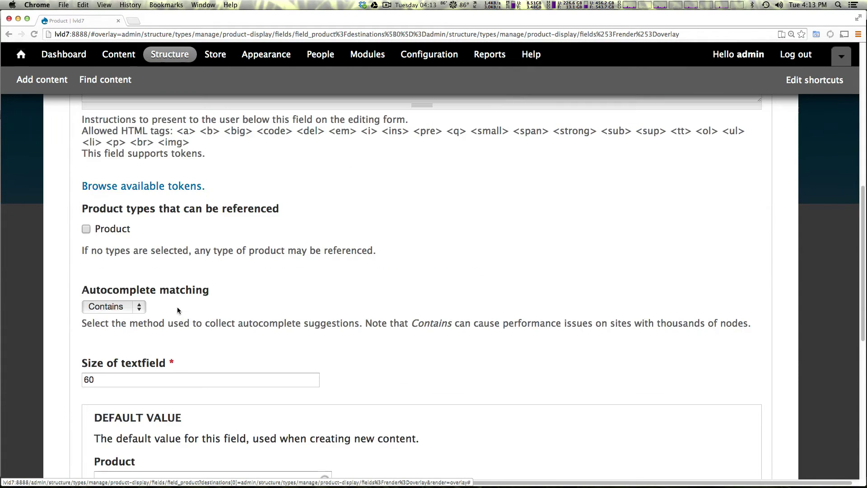
pyautogui.scroll(-6, 178, 309)
pyautogui.scroll(15, 329, 283)
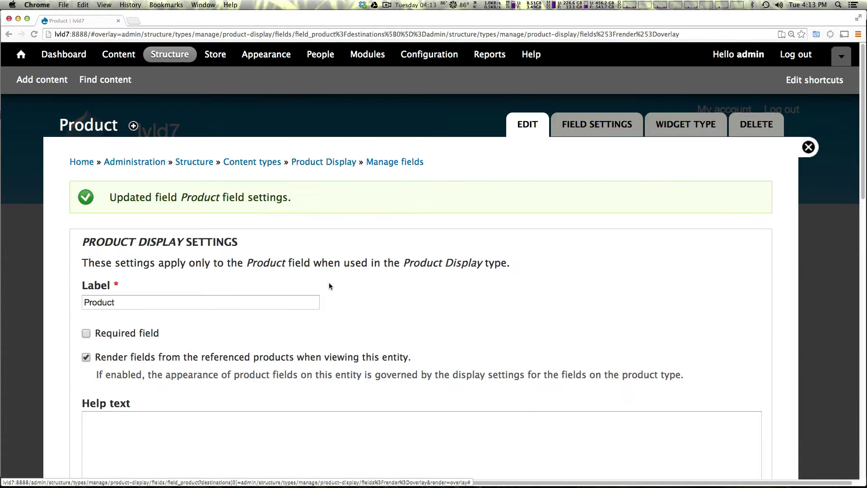
pyautogui.scroll(-15, 329, 285)
pyautogui.click(108, 412)
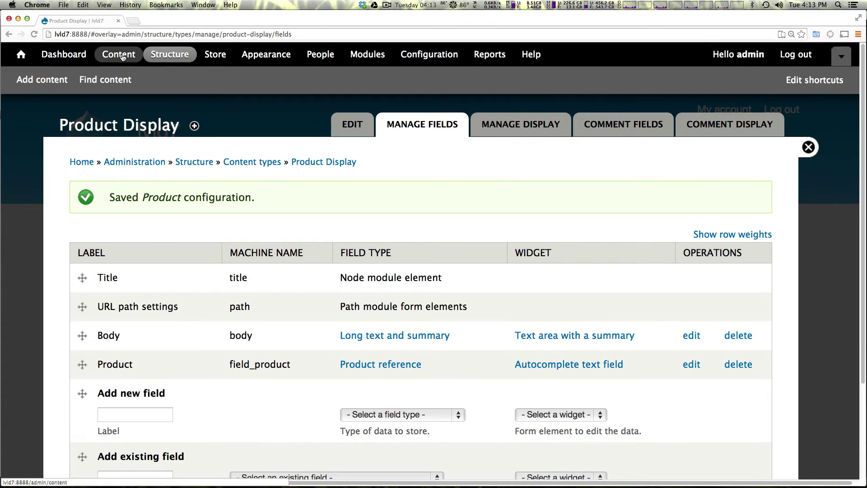
# - Start a new Product Display and edit the title down to 'Product 1'
pyautogui.click(122, 57)
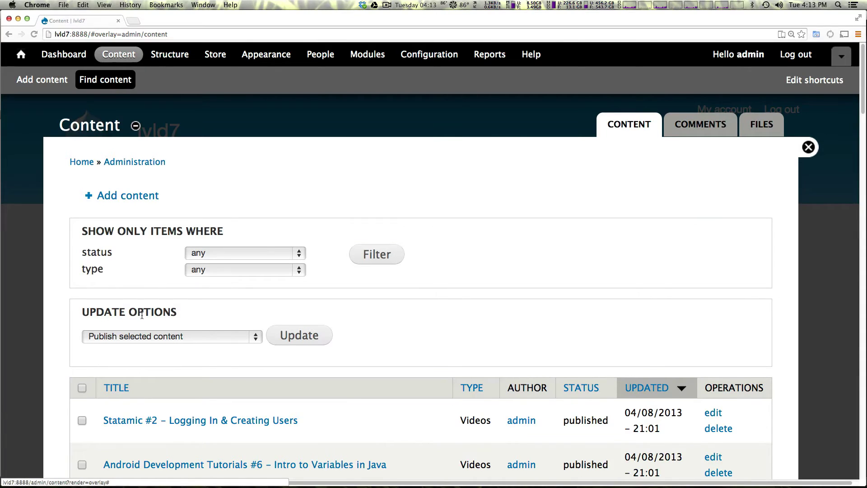
pyautogui.click(111, 195)
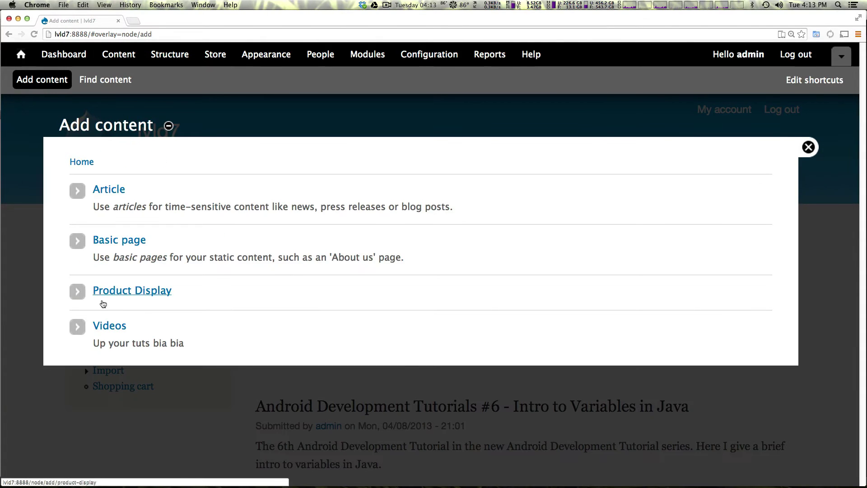
pyautogui.click(119, 291)
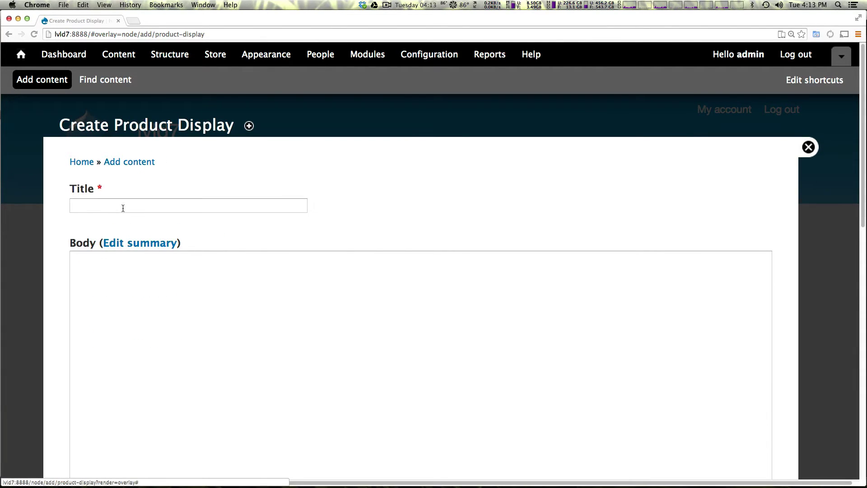
pyautogui.click(122, 206)
pyautogui.write('Our New Product')
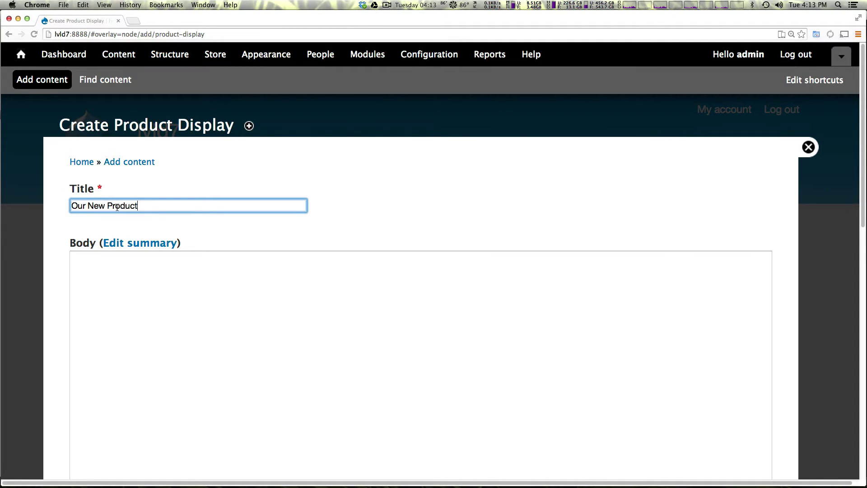
pyautogui.moveTo(103, 207); pyautogui.dragTo(59, 195)
pyautogui.press('BackSpace')
# - Reference product lut0000 in the Product autocomplete and save the display
pyautogui.scroll(-2, 150, 131)
pyautogui.click(177, 240)
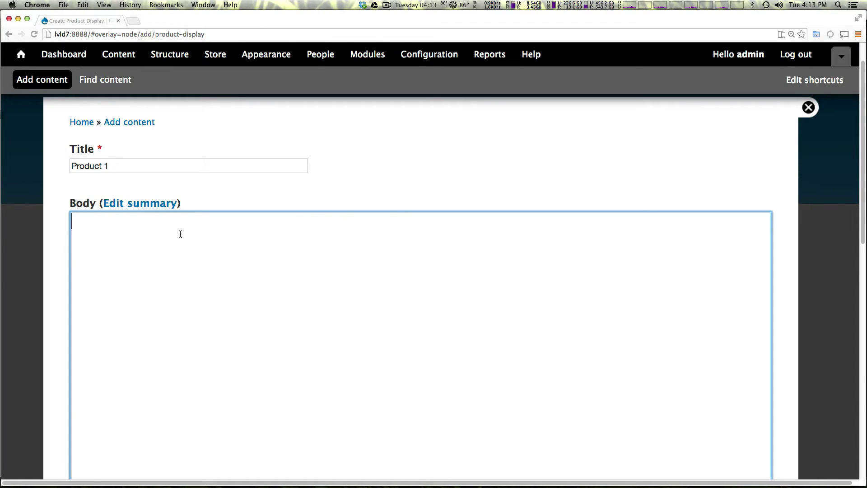
pyautogui.scroll(-5, 180, 233)
pyautogui.click(151, 285)
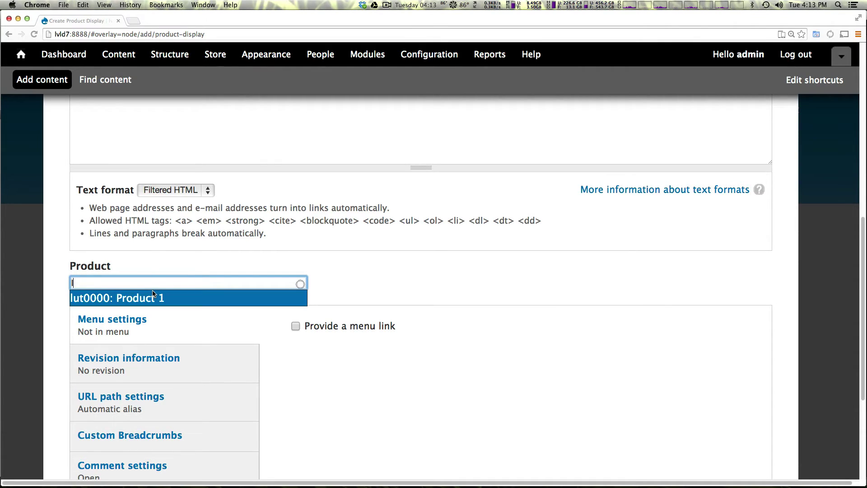
pyautogui.click(152, 294)
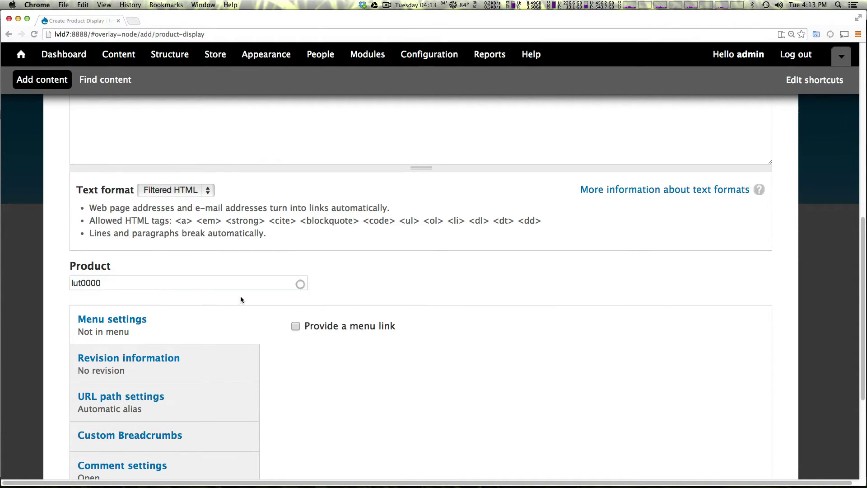
pyautogui.scroll(-1, 344, 312)
pyautogui.scroll(-5, 354, 313)
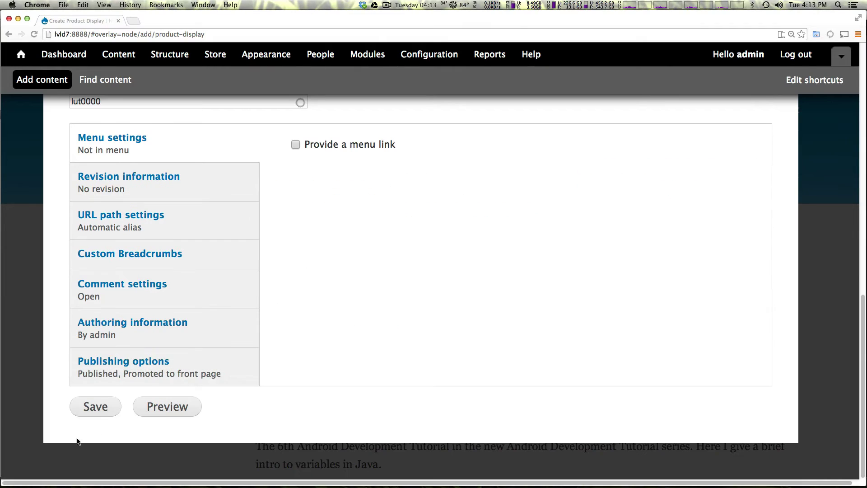
pyautogui.click(104, 412)
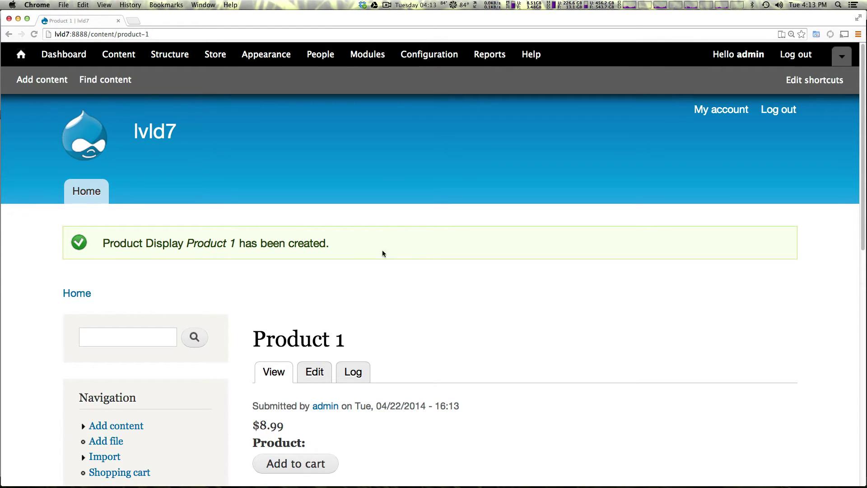
# - Review the Product 1 page, highlighting the author/date line, title, $8.99 price and product details
pyautogui.scroll(-5, 382, 262)
pyautogui.scroll(-2, 381, 266)
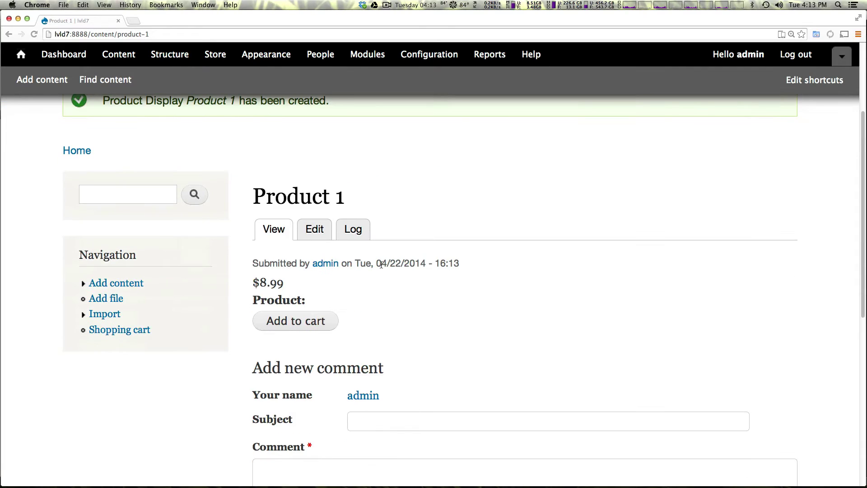
pyautogui.scroll(-4, 382, 265)
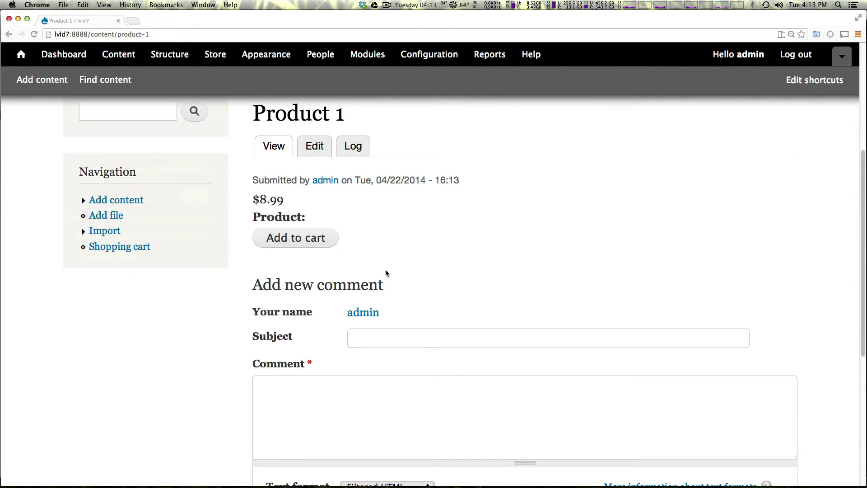
pyautogui.moveTo(423, 181); pyautogui.dragTo(265, 170)
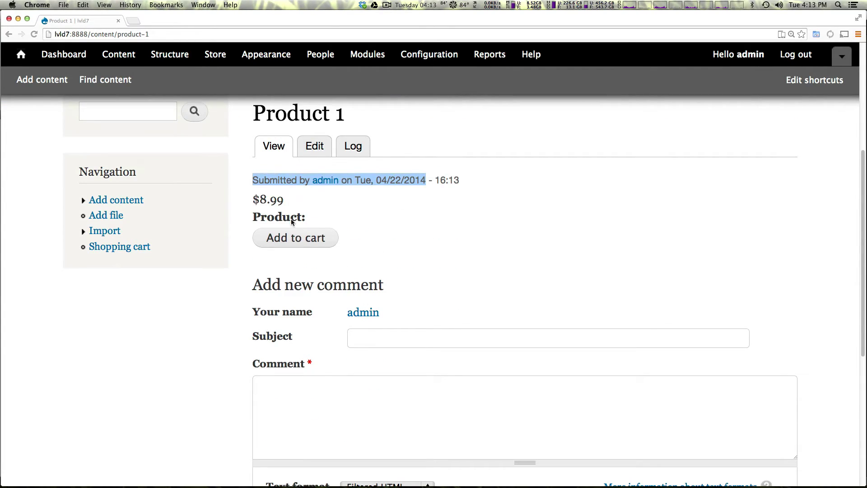
pyautogui.click(348, 285)
pyautogui.moveTo(348, 285); pyautogui.dragTo(314, 295)
pyautogui.scroll(-4, 391, 439)
pyautogui.click(395, 167)
pyautogui.scroll(6, 388, 173)
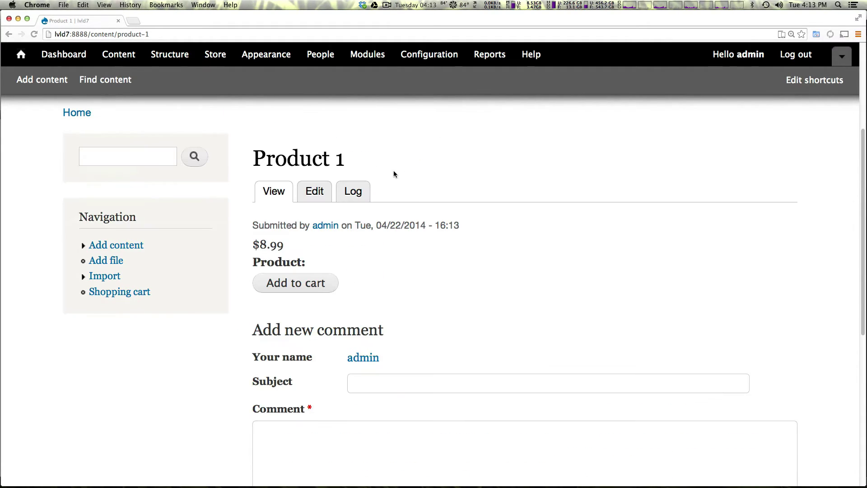
pyautogui.moveTo(346, 159); pyautogui.dragTo(257, 147)
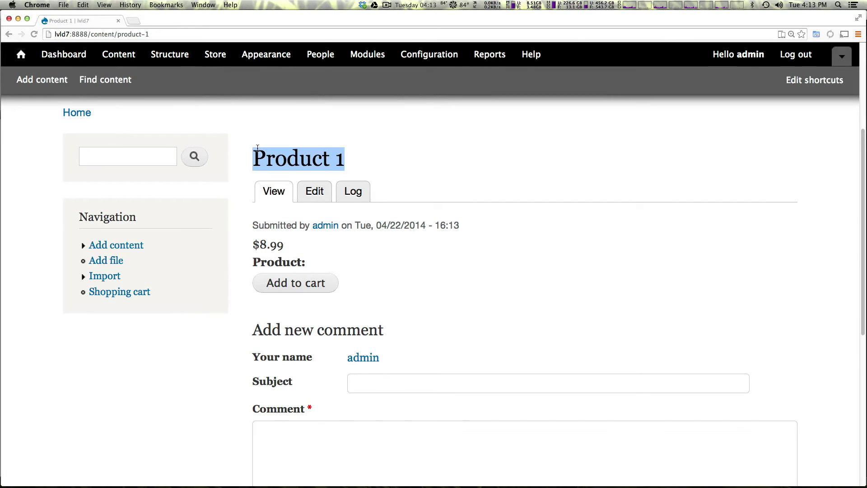
pyautogui.moveTo(301, 249); pyautogui.dragTo(245, 232)
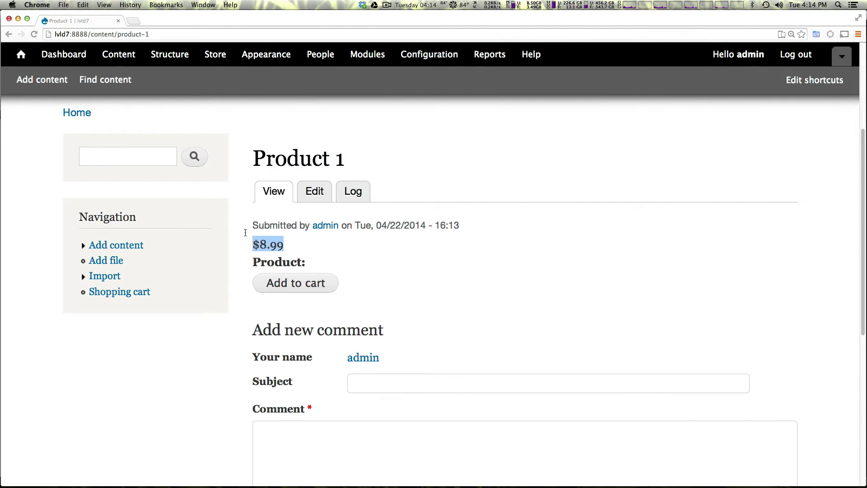
pyautogui.moveTo(295, 261); pyautogui.dragTo(354, 282)
pyautogui.click(362, 275)
# - Open Structure in a new tab and go to its Content types list
pyautogui.rightClick(163, 56)
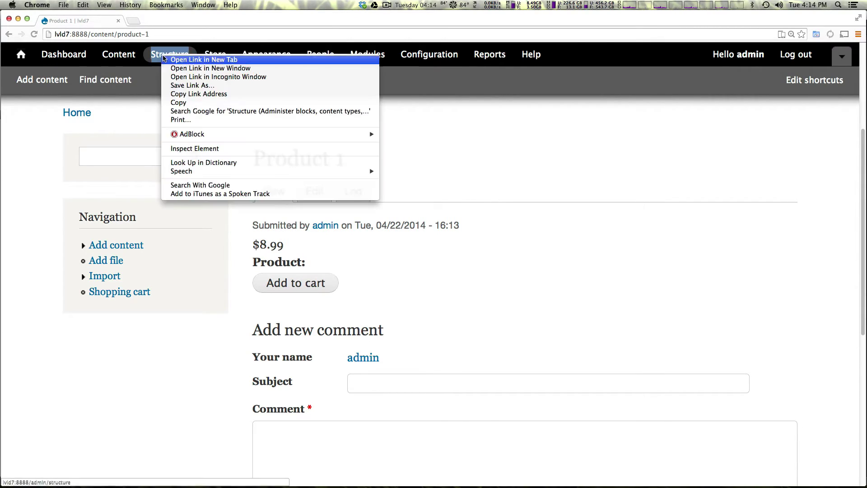
pyautogui.click(166, 59)
pyautogui.click(158, 25)
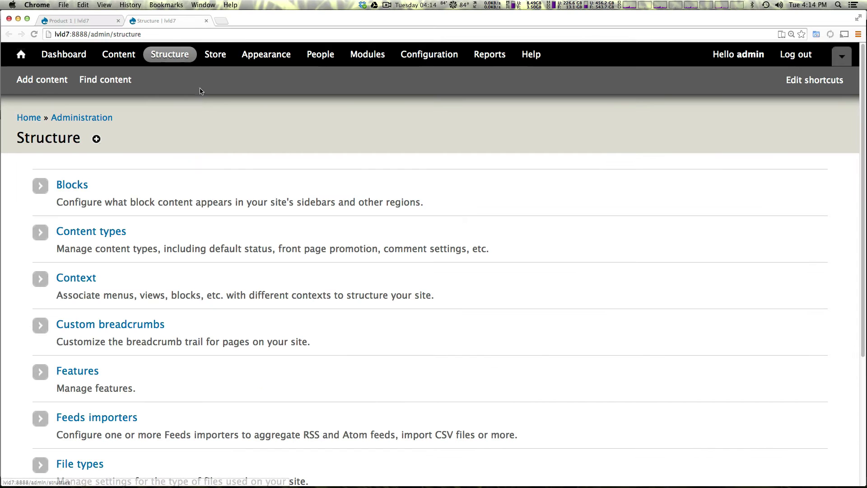
pyautogui.click(118, 232)
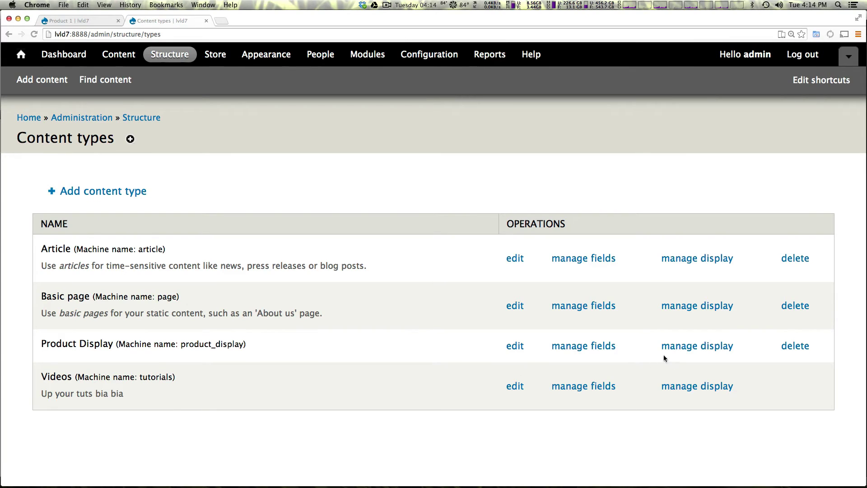
# - Edit Product Display: untick Display author and date information, set default comments Hidden, save
pyautogui.click(524, 346)
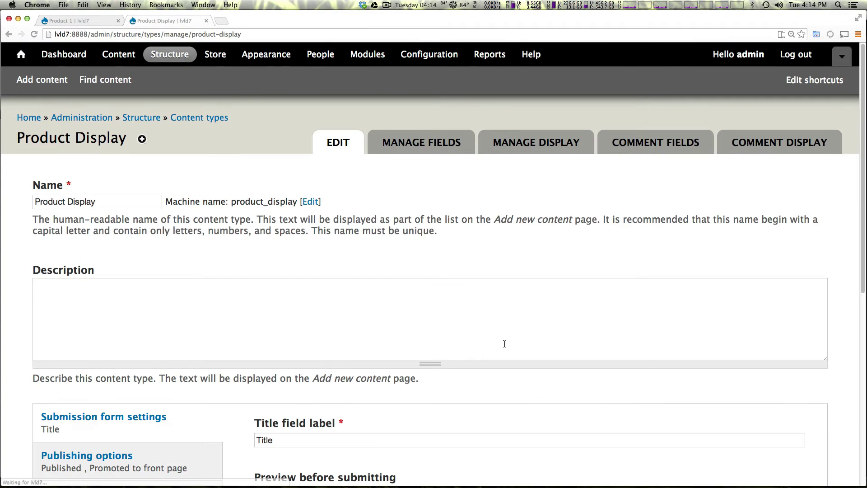
pyautogui.scroll(-7, 273, 314)
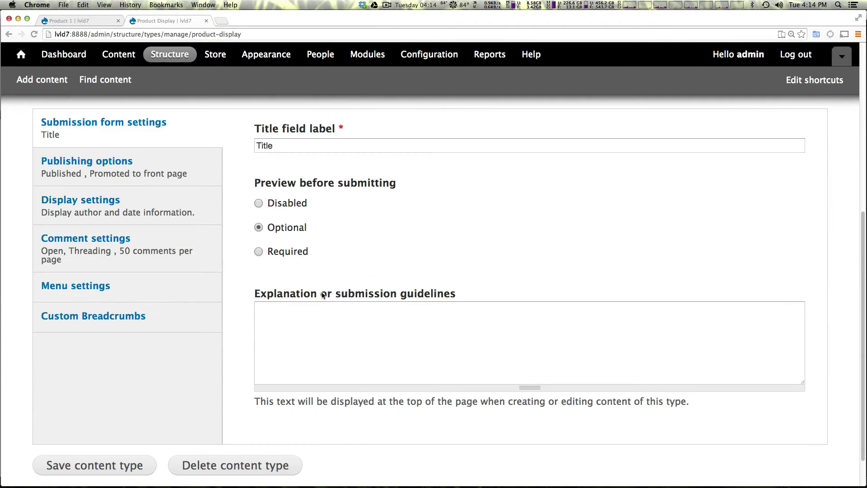
pyautogui.click(143, 224)
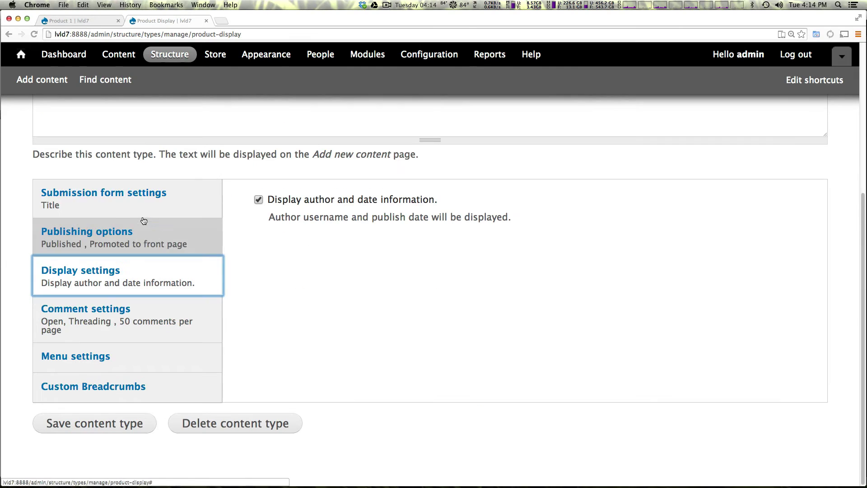
pyautogui.click(259, 200)
pyautogui.click(137, 321)
pyautogui.click(280, 216)
pyautogui.click(273, 236)
pyautogui.scroll(-3, 160, 393)
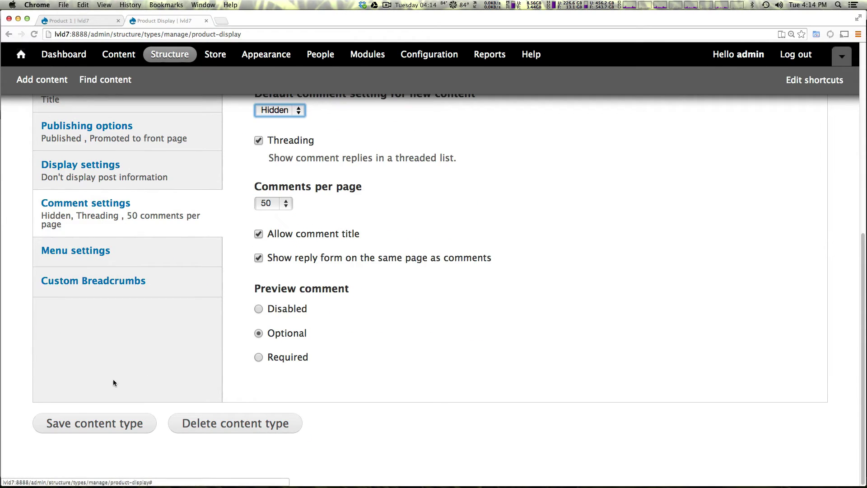
pyautogui.click(130, 425)
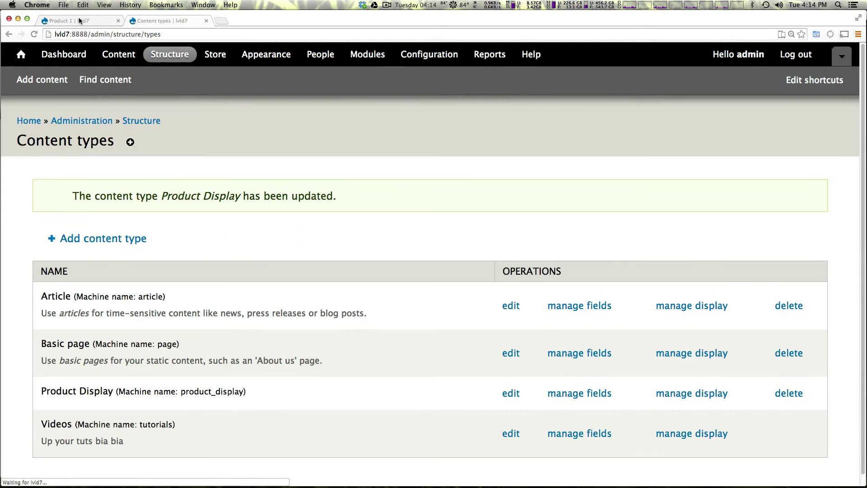
# - Set Product 1's comment settings to Closed and save it
pyautogui.click(78, 18)
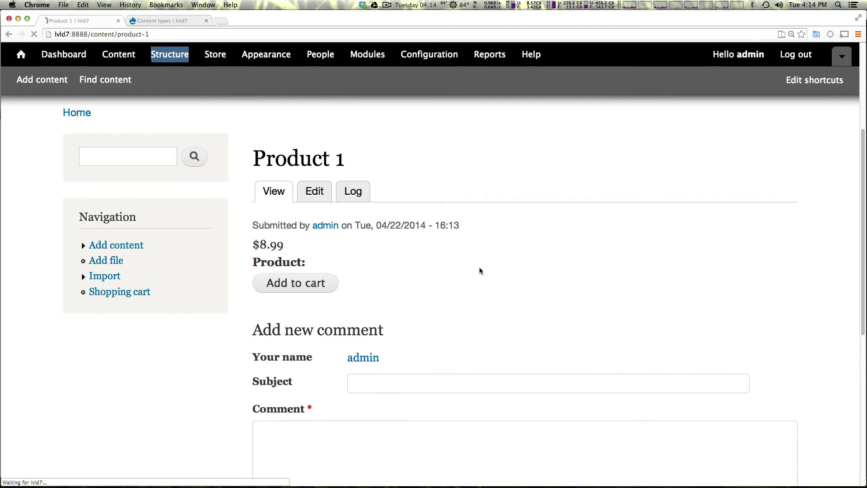
pyautogui.scroll(-3, 480, 271)
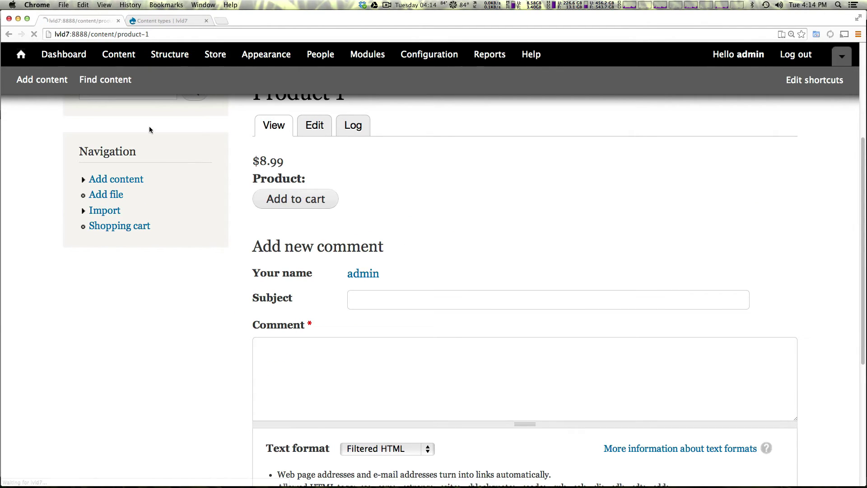
pyautogui.click(307, 125)
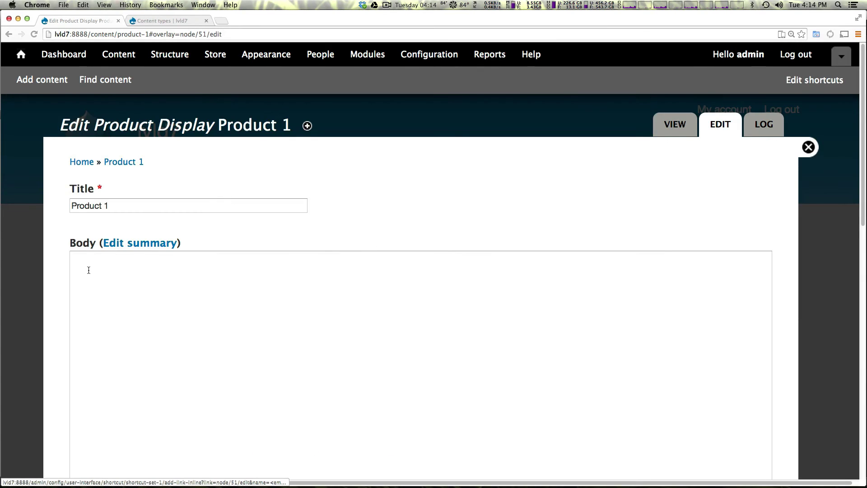
pyautogui.scroll(-10, 152, 289)
pyautogui.click(152, 281)
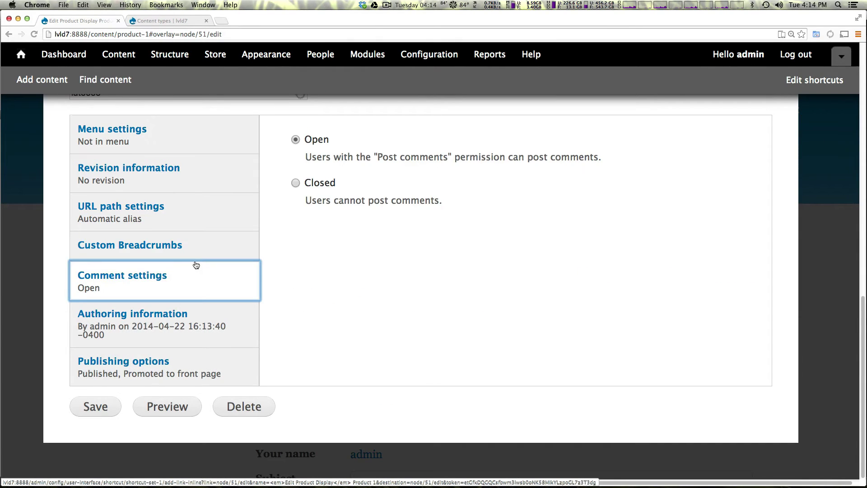
pyautogui.click(296, 183)
pyautogui.click(93, 408)
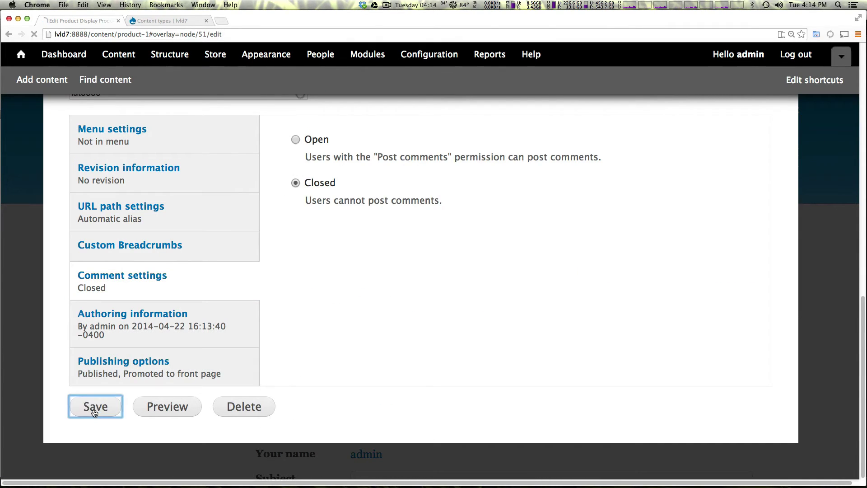
# - Inspect the saved Product 1 page and highlight the 'Product:' label beside the price
pyautogui.scroll(-5, 364, 325)
pyautogui.scroll(5, 360, 320)
pyautogui.scroll(-5, 345, 324)
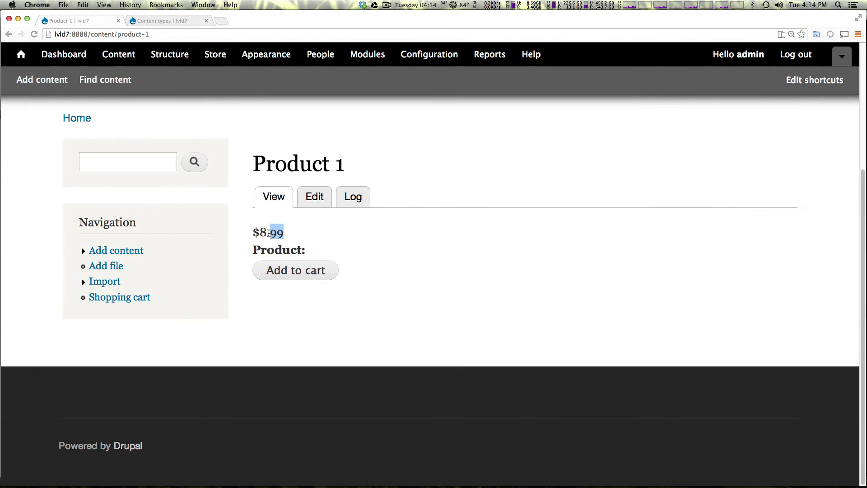
pyautogui.click(269, 237)
pyautogui.moveTo(306, 247); pyautogui.dragTo(251, 248)
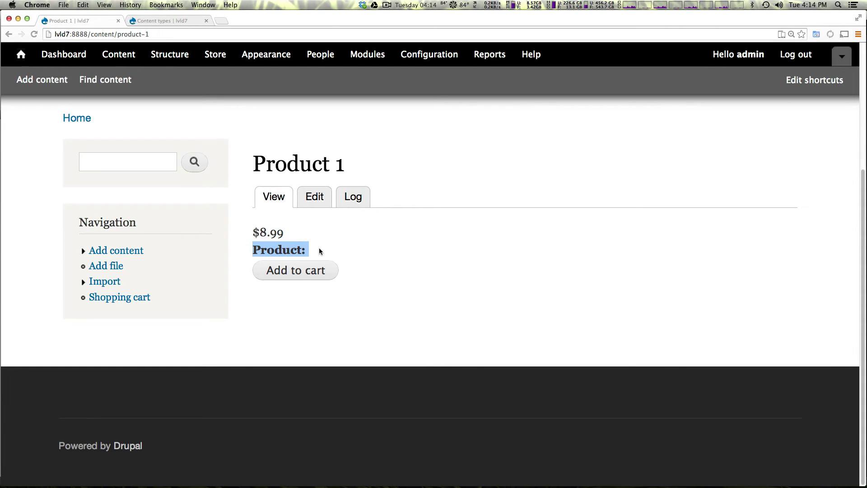
# - In Product Display's manage display settings, set the Product field label to <Hidden>
pyautogui.click(175, 24)
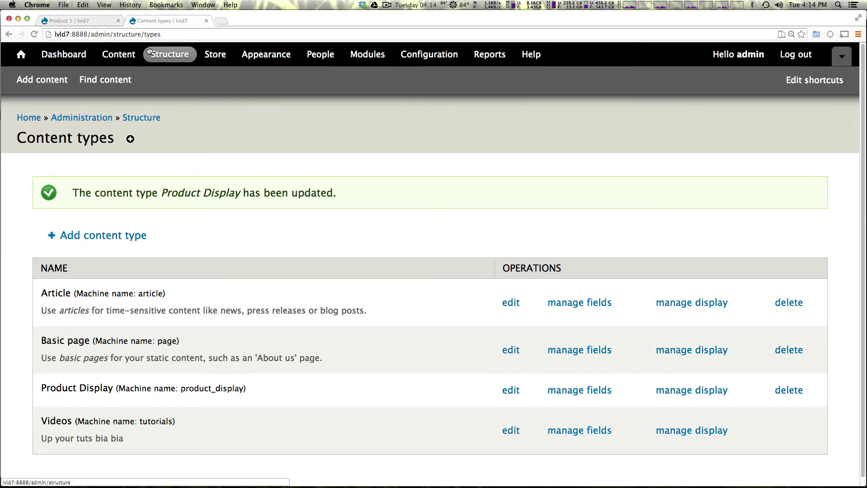
pyautogui.click(705, 397)
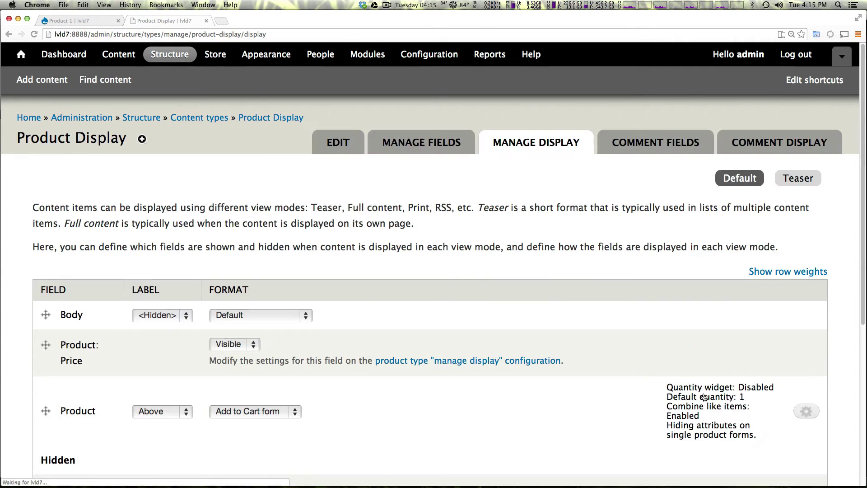
pyautogui.scroll(-3, 192, 375)
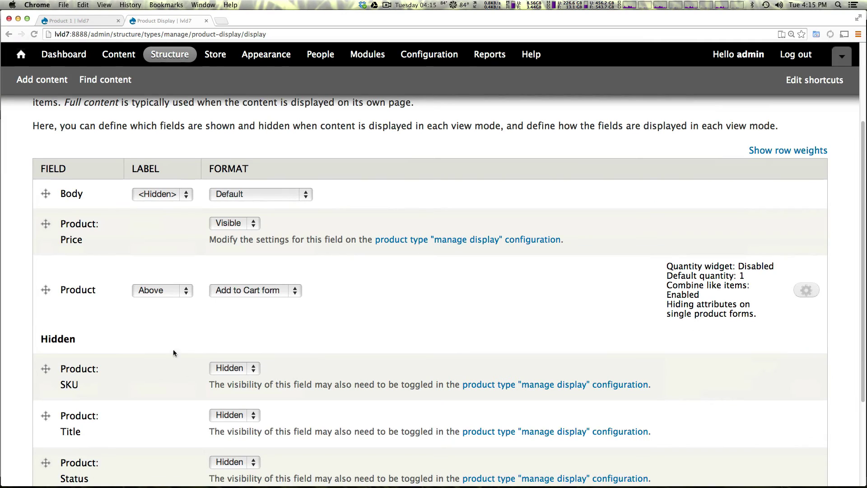
pyautogui.click(167, 292)
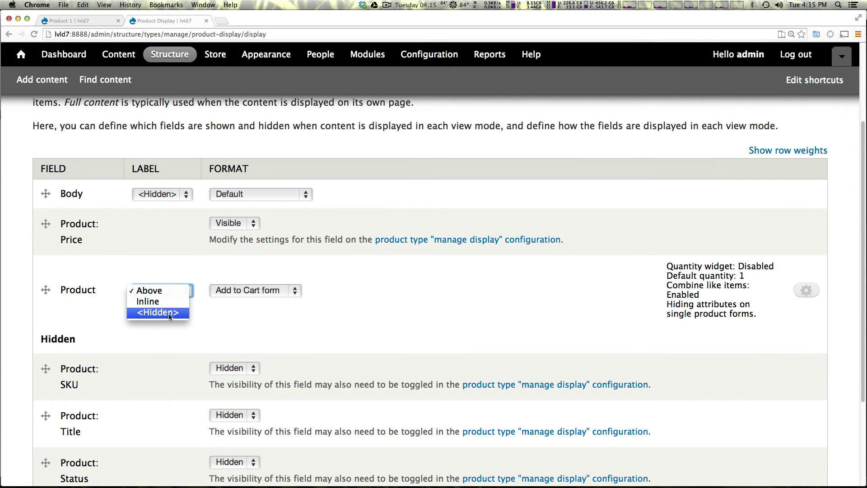
pyautogui.press('Escape')
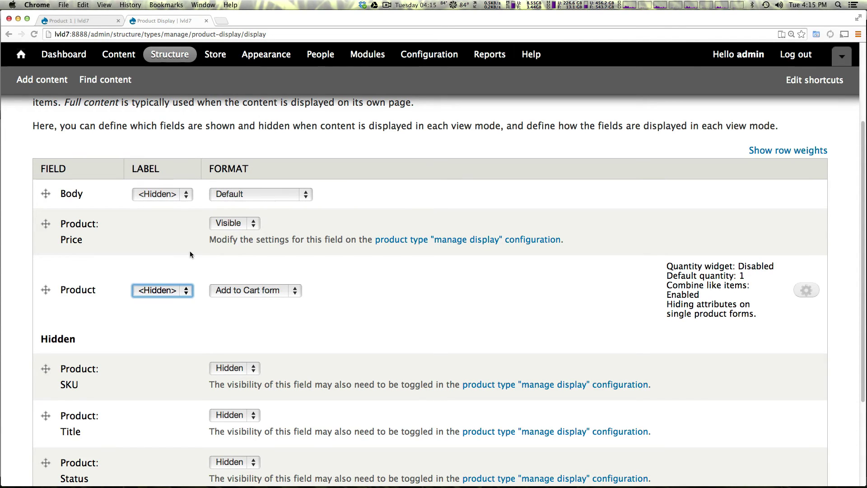
# - Move the SKU field above Price among the shown fields and save the display settings
pyautogui.scroll(-5, 183, 281)
pyautogui.scroll(3, 180, 283)
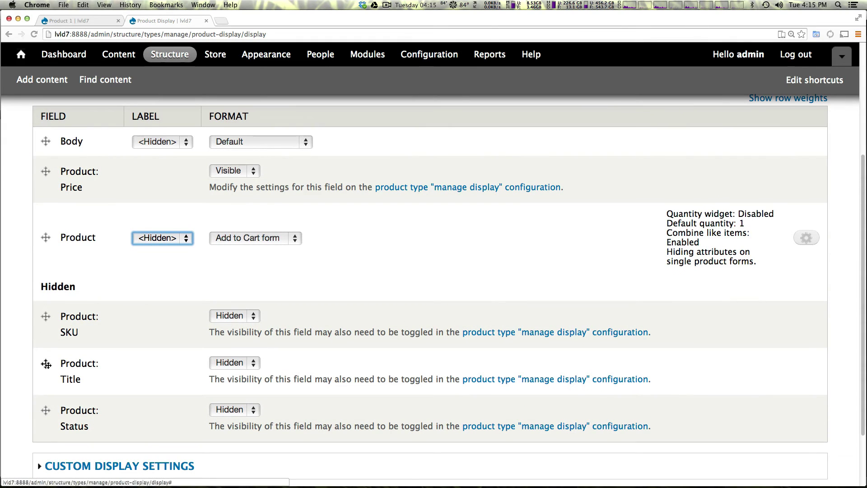
pyautogui.click(47, 365)
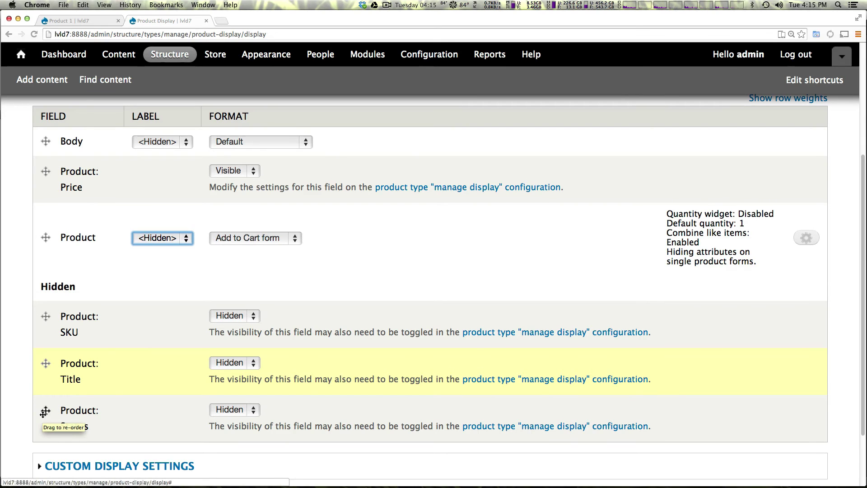
pyautogui.click(46, 319)
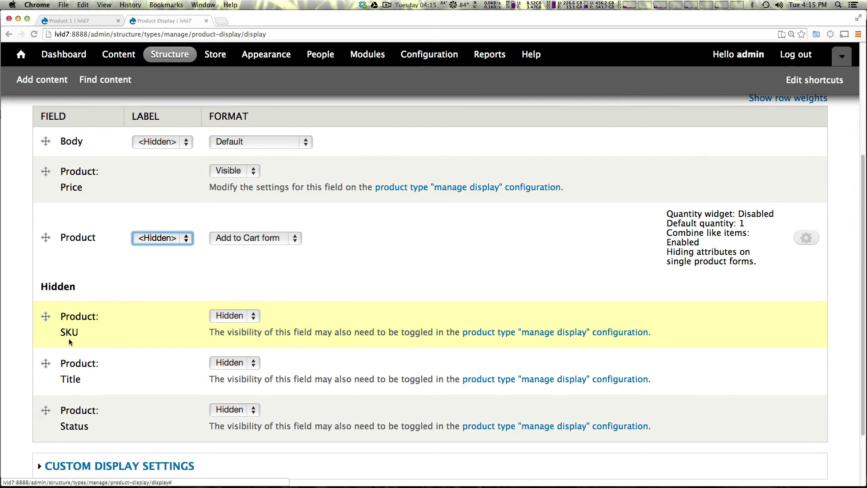
pyautogui.moveTo(45, 318); pyautogui.dragTo(42, 173)
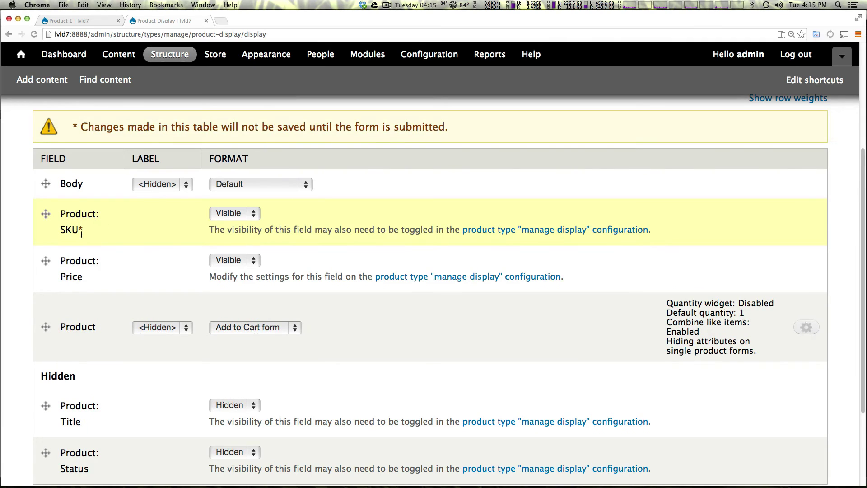
pyautogui.moveTo(69, 225); pyautogui.dragTo(85, 227)
pyautogui.moveTo(67, 255); pyautogui.dragTo(93, 294)
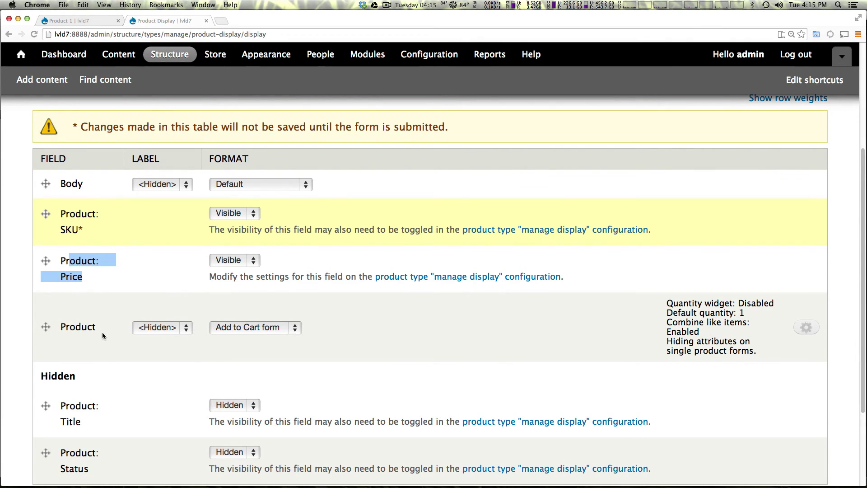
pyautogui.scroll(-5, 102, 332)
pyautogui.click(64, 424)
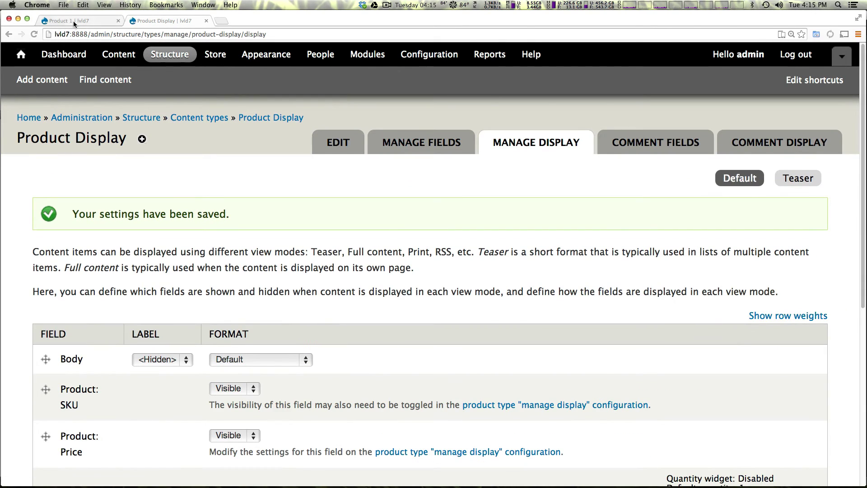
# - Reload the Product 1 page to check that the SKU now sits above the price
pyautogui.click(75, 22)
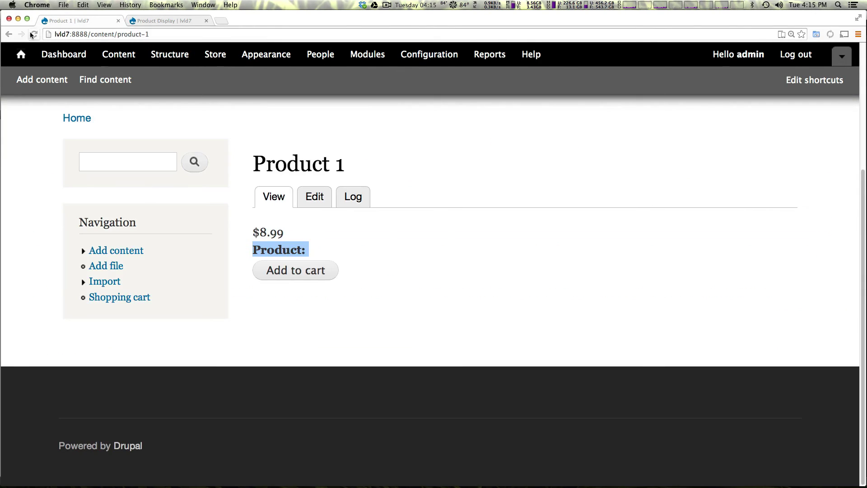
pyautogui.click(33, 36)
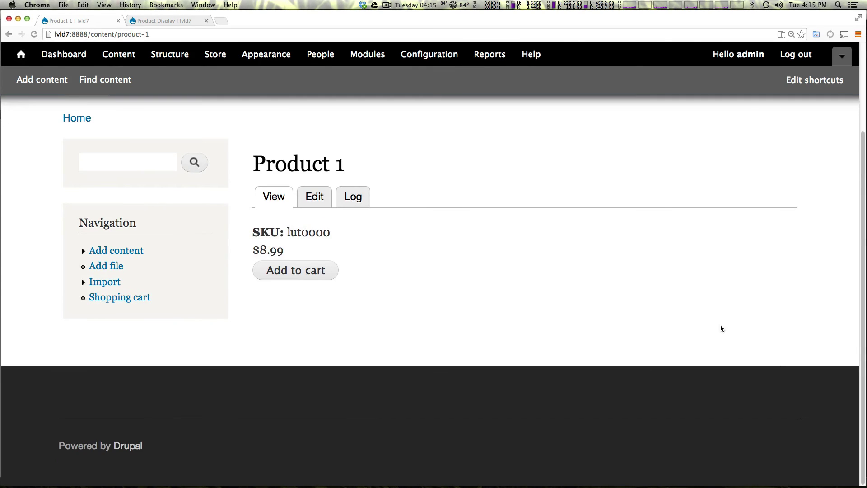
pyautogui.moveTo(400, 250); pyautogui.dragTo(248, 249)
pyautogui.click(343, 253)
# - Add Product 1 at $8.99 to the shopping cart and view the cart
pyautogui.moveTo(403, 166); pyautogui.dragTo(276, 167)
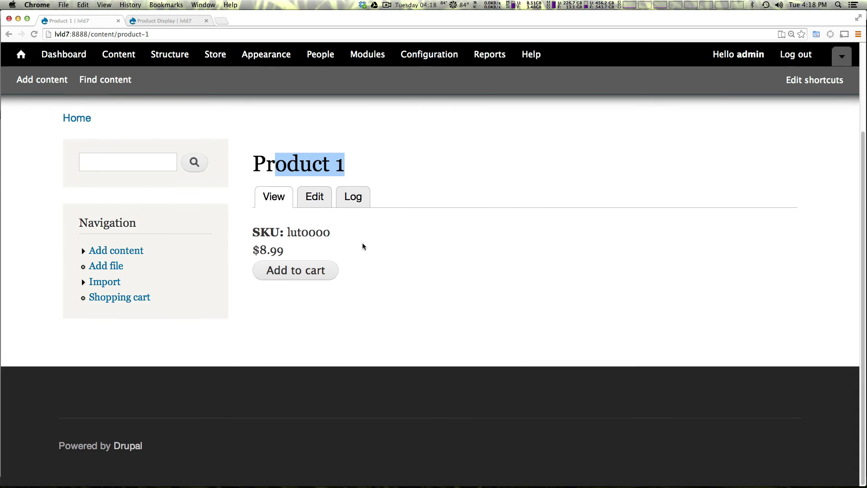
pyautogui.click(320, 271)
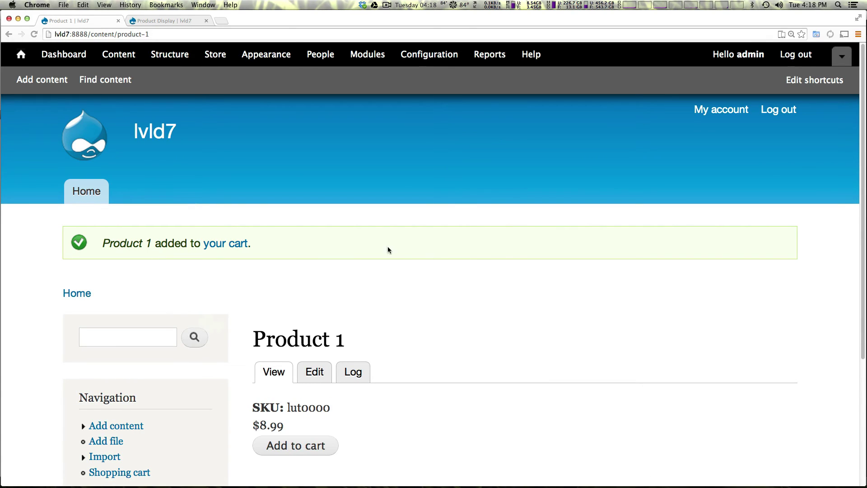
pyautogui.click(230, 244)
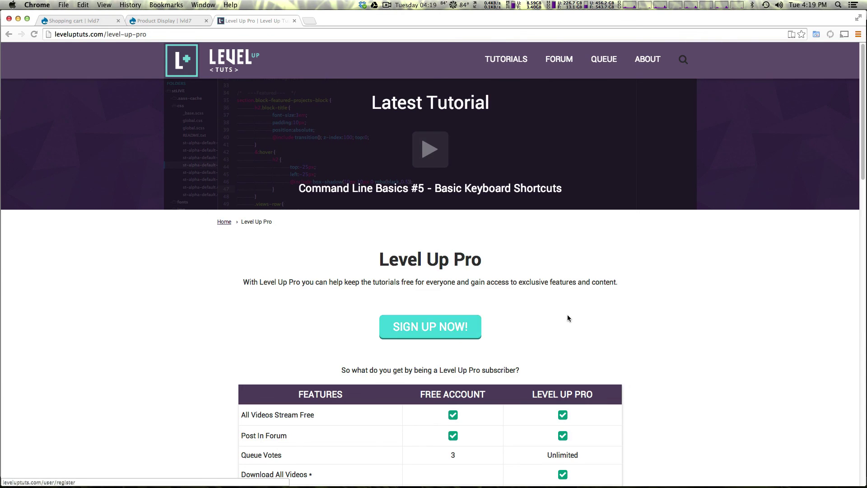
pyautogui.scroll(-3, 570, 315)
pyautogui.moveTo(596, 277); pyautogui.dragTo(528, 270)
pyautogui.click(595, 211)
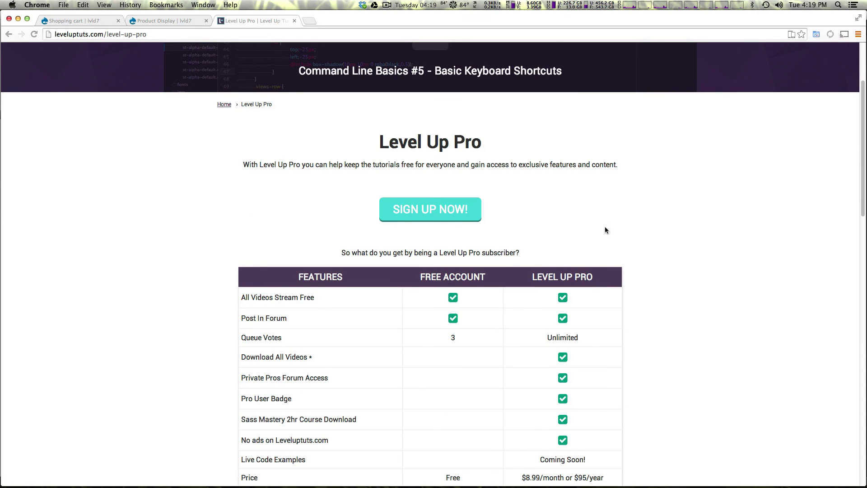
pyautogui.scroll(-8, 605, 229)
pyautogui.scroll(8, 604, 231)
pyautogui.scroll(-1, 603, 233)
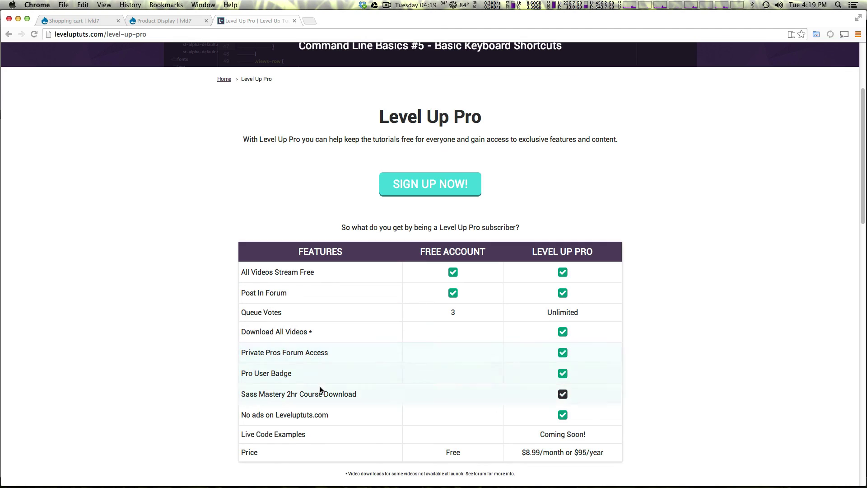
pyautogui.moveTo(337, 354); pyautogui.dragTo(277, 356)
pyautogui.moveTo(348, 394); pyautogui.dragTo(244, 398)
pyautogui.click(416, 391)
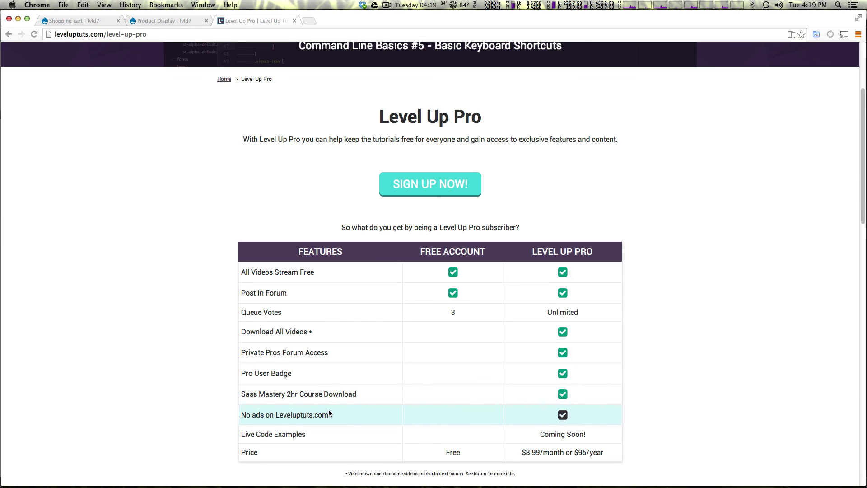
pyautogui.moveTo(329, 412); pyautogui.dragTo(280, 246)
pyautogui.click(310, 420)
pyautogui.scroll(3, 210, 128)
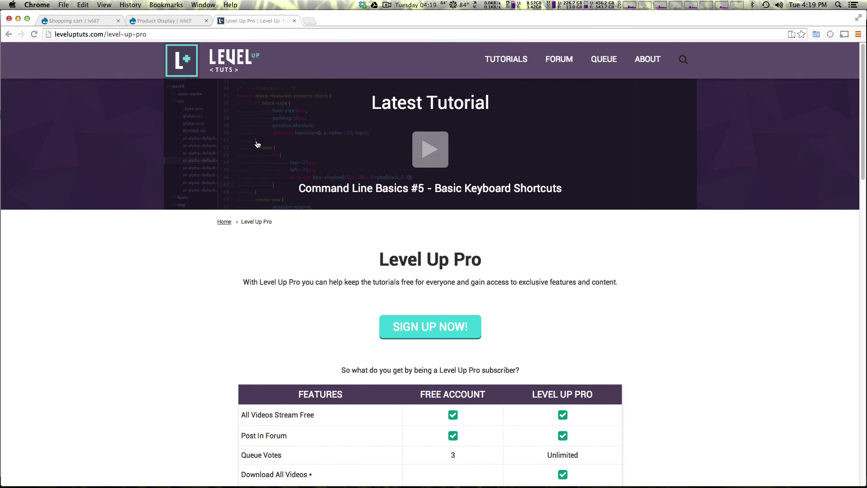